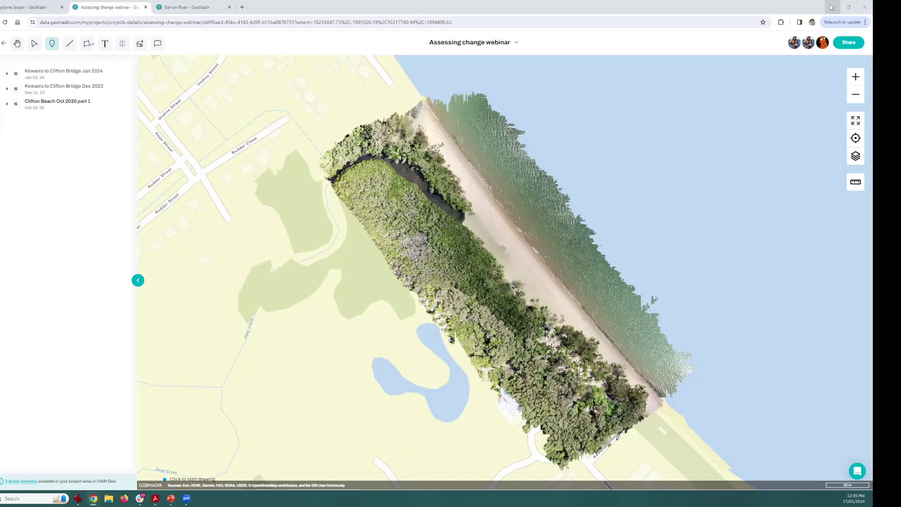
# Examine the Clifton Beach site's location on a map of northern Australia, then return closer to the Cairns coast in panning mode
pyautogui.scroll(-1, 516, 258)
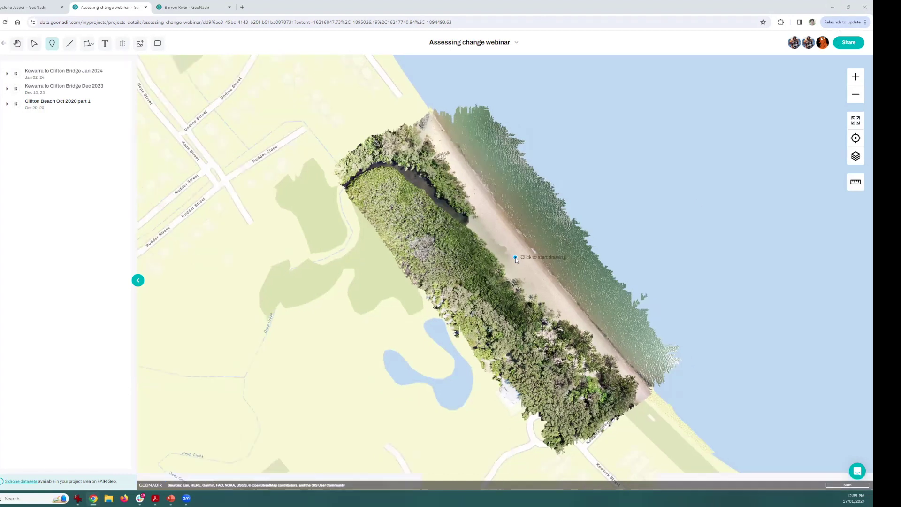
pyautogui.scroll(-5, 516, 257)
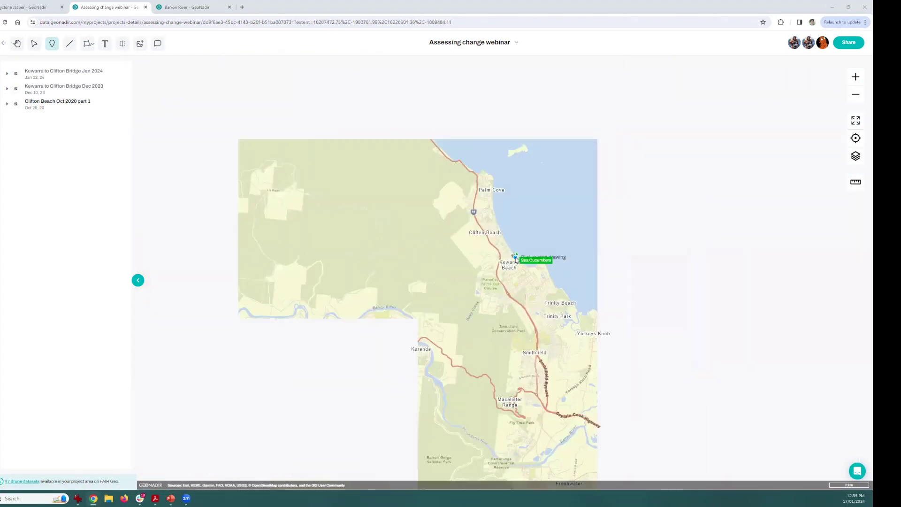
pyautogui.scroll(-5, 516, 258)
pyautogui.scroll(-5, 595, 365)
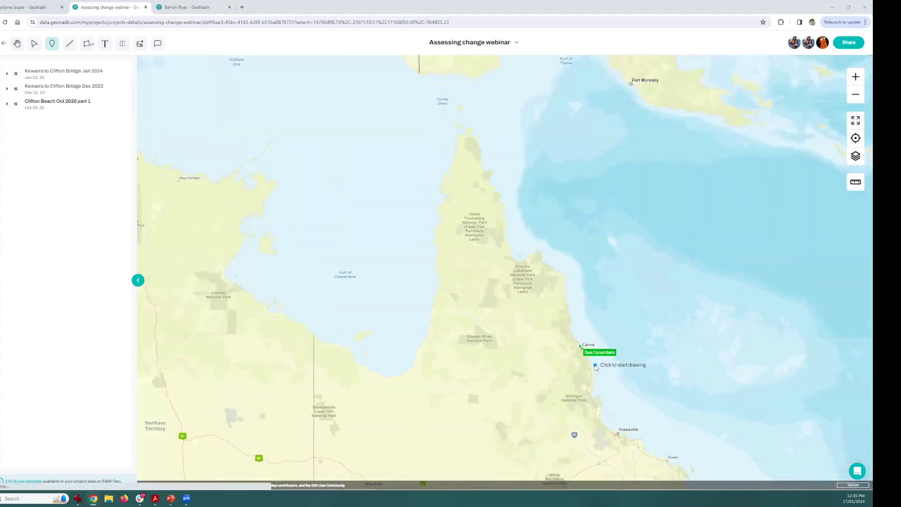
pyautogui.scroll(-1, 596, 365)
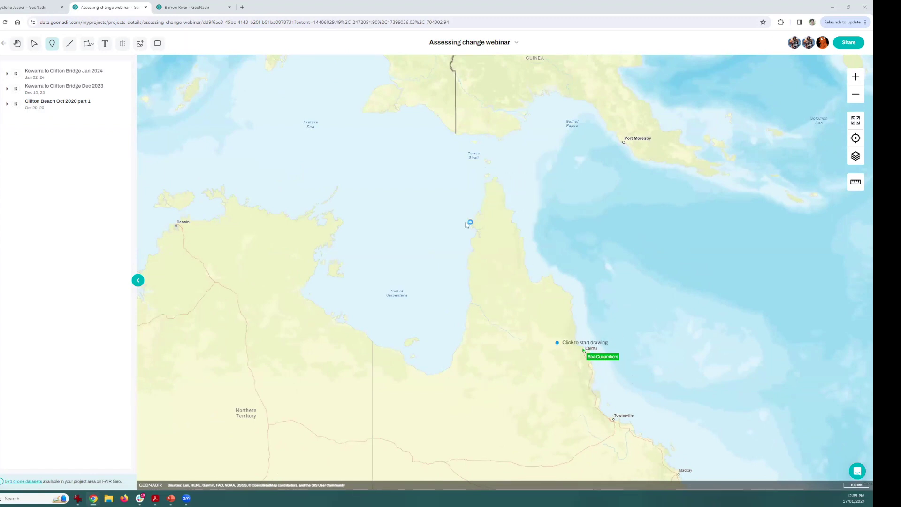
pyautogui.scroll(-2, 467, 225)
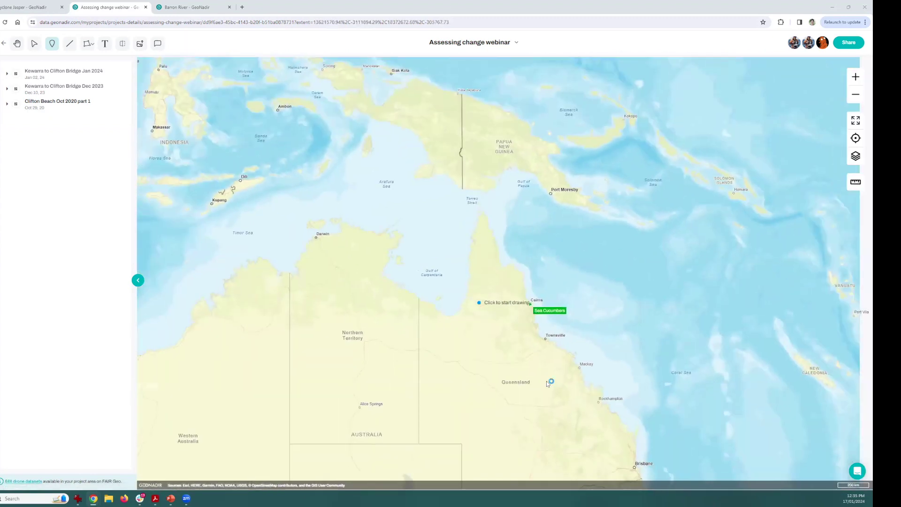
pyautogui.scroll(-1, 548, 383)
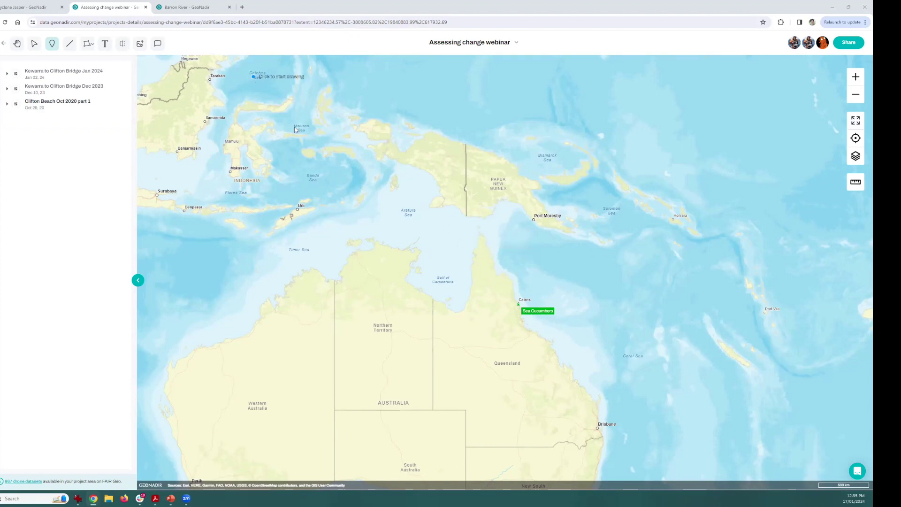
pyautogui.click(17, 43)
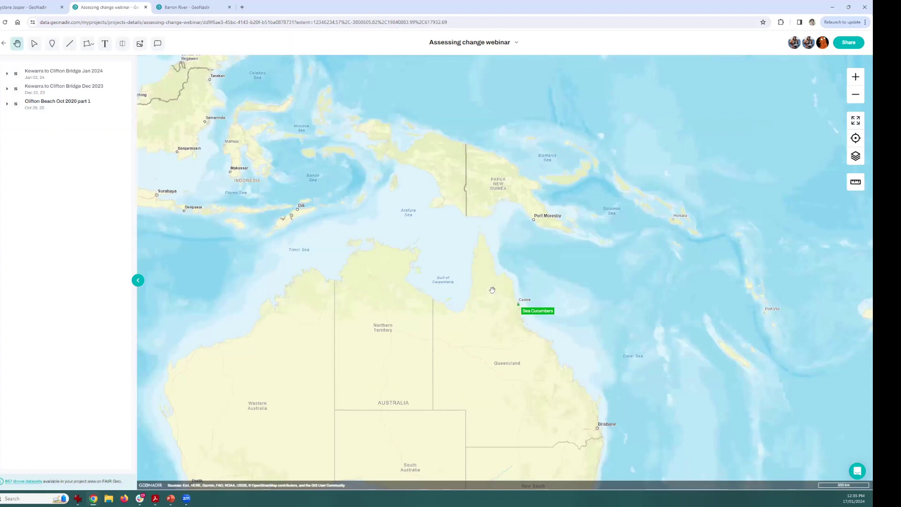
pyautogui.click(532, 308)
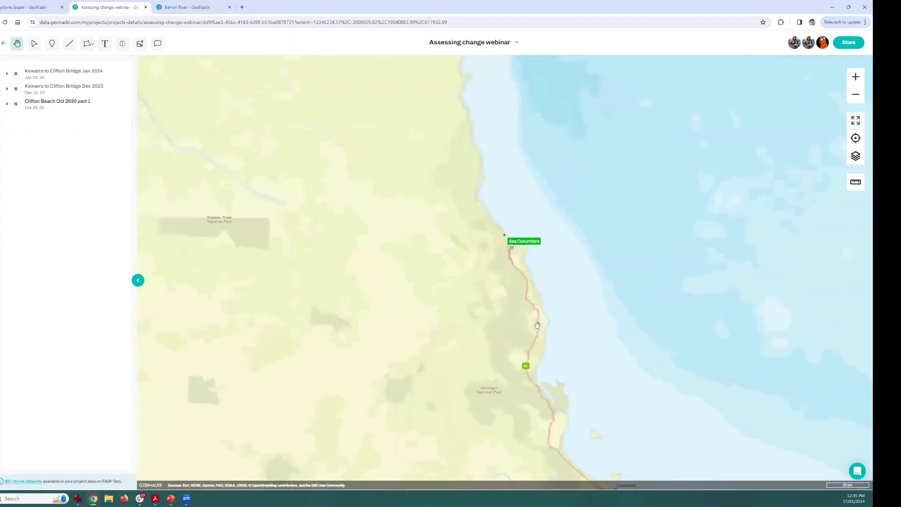
# Switch to the Cyclone Jasper project and examine its drone datasets along the coast from Clifton Beach to Trinity Beach
pyautogui.click(27, 9)
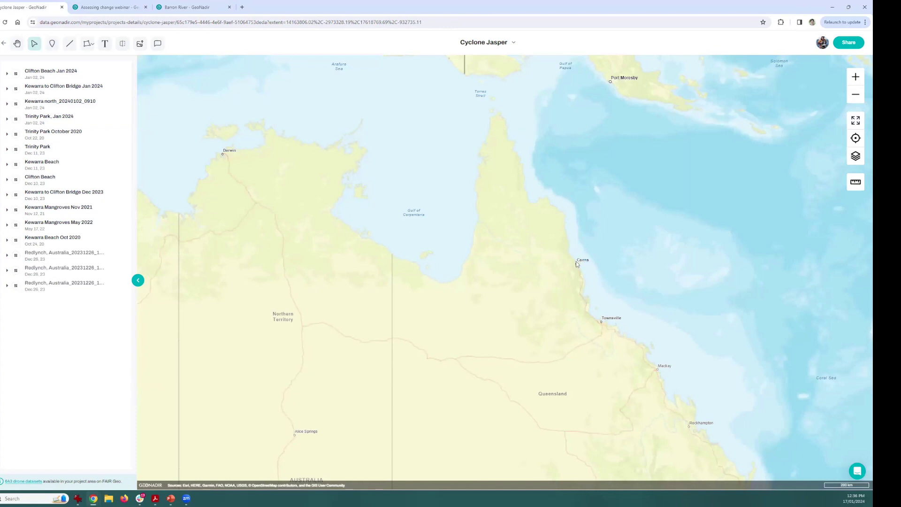
pyautogui.moveTo(547, 231); pyautogui.dragTo(607, 298)
pyautogui.moveTo(443, 219); pyautogui.dragTo(526, 288)
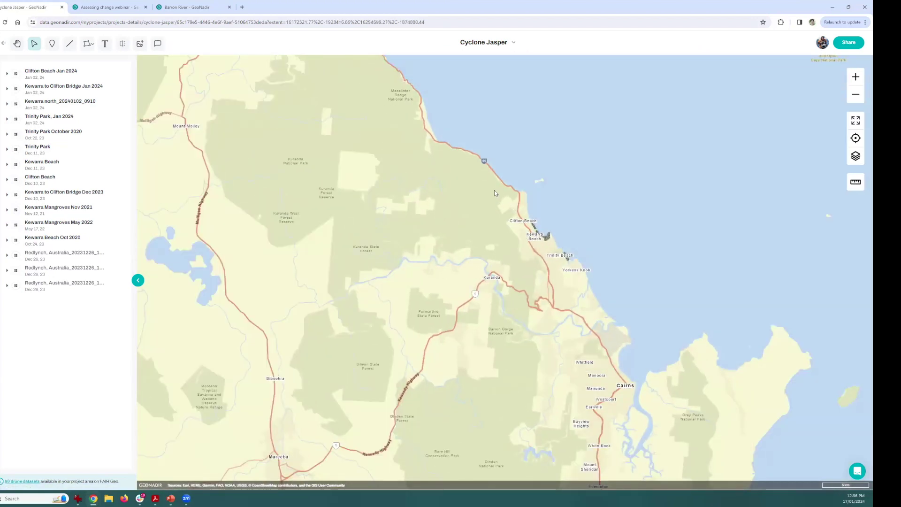
pyautogui.moveTo(487, 186); pyautogui.dragTo(621, 297)
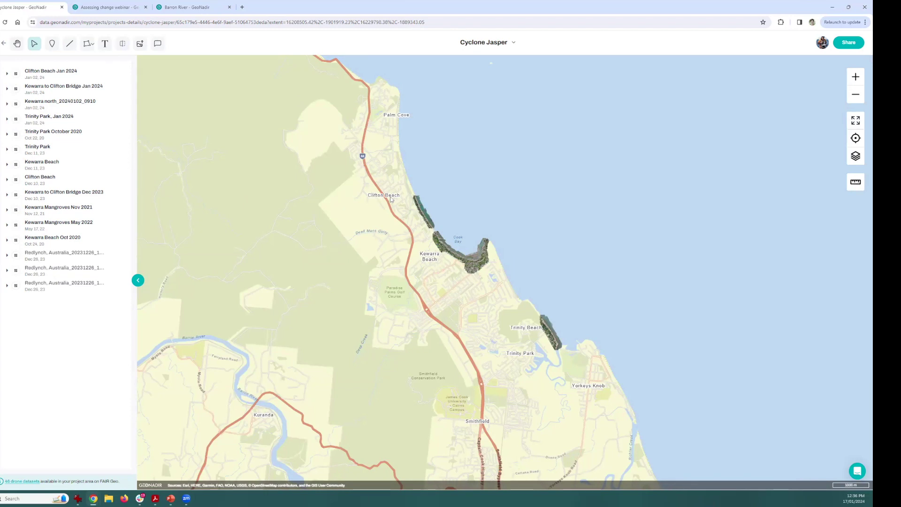
pyautogui.moveTo(389, 181); pyautogui.dragTo(599, 370)
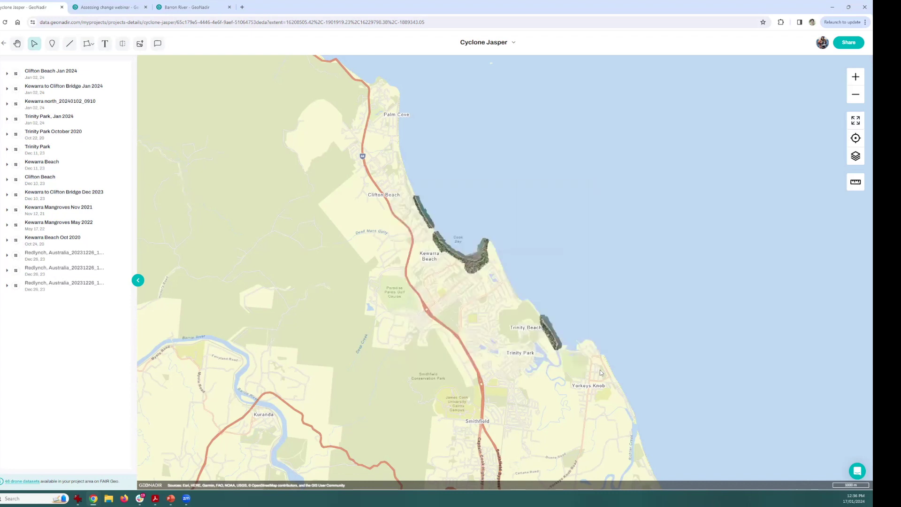
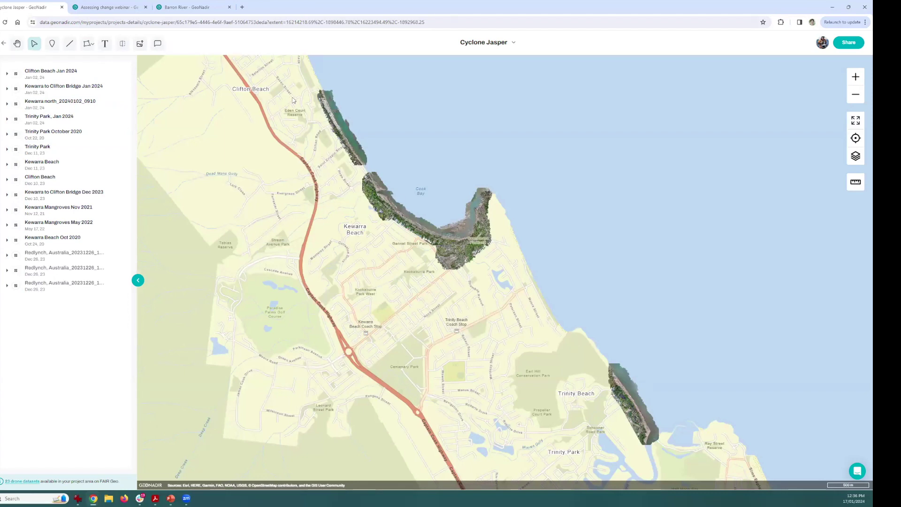
# Return to the Assessing change webinar project and view the Clifton Beach Oct 2020 imagery up close
pyautogui.click(99, 9)
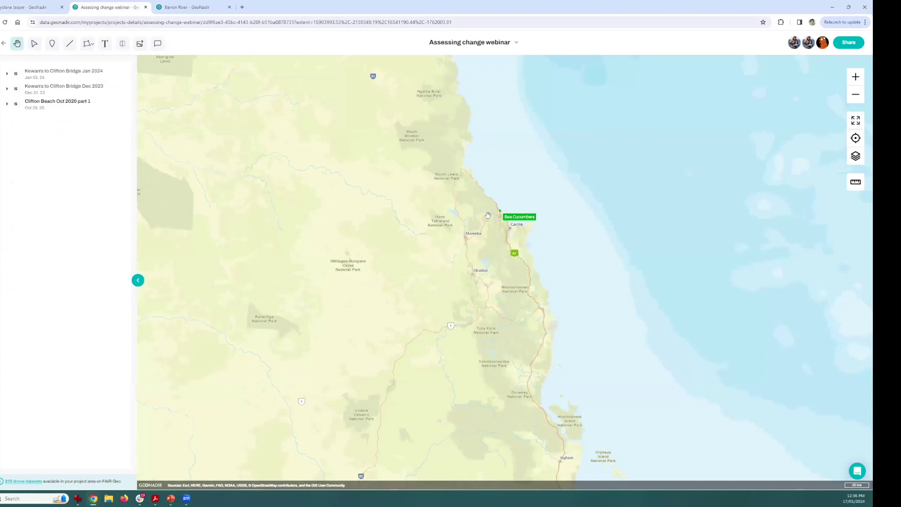
pyautogui.moveTo(487, 205); pyautogui.dragTo(521, 229)
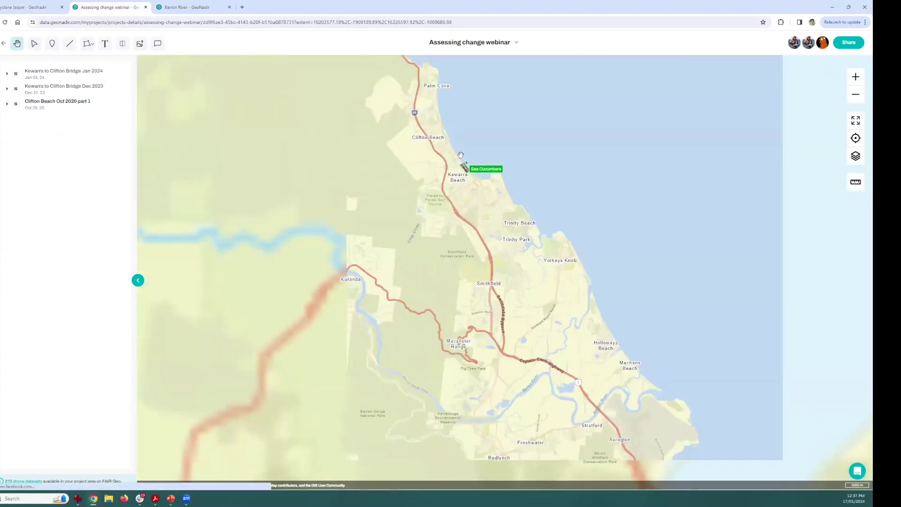
pyautogui.moveTo(453, 152); pyautogui.dragTo(489, 188)
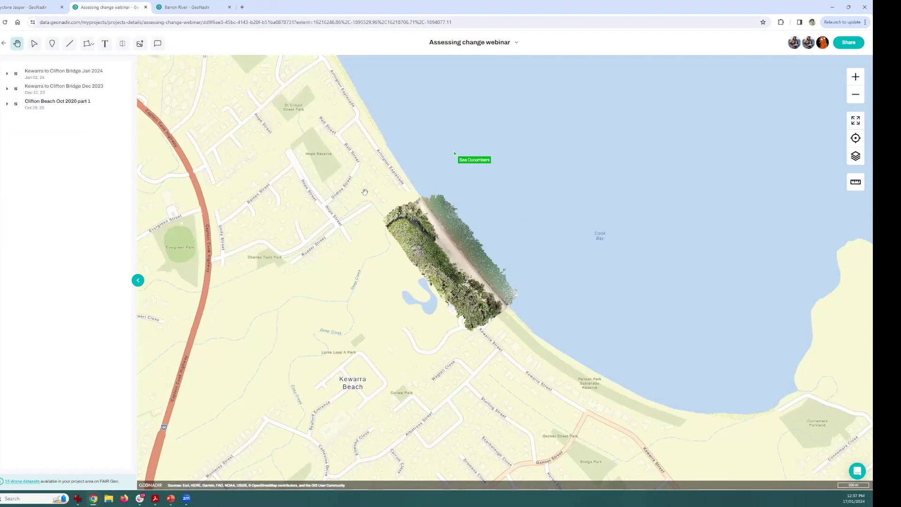
pyautogui.moveTo(353, 177); pyautogui.dragTo(547, 341)
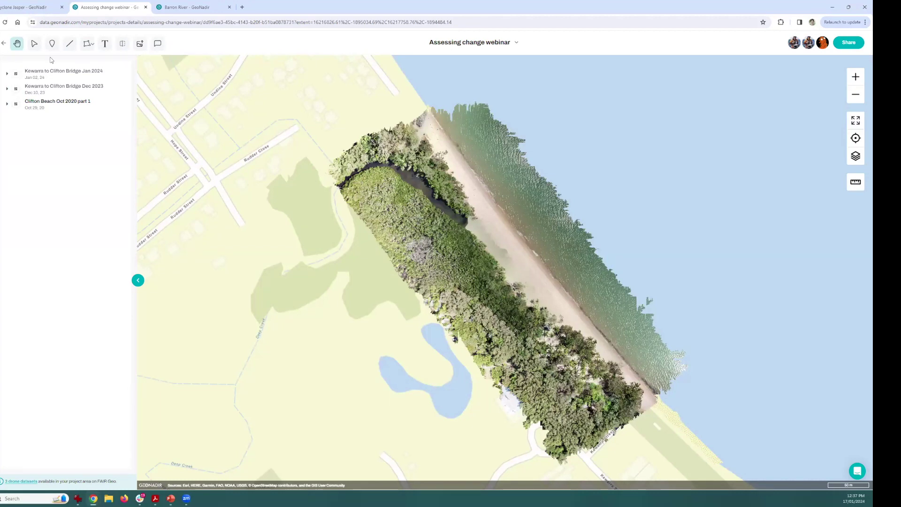
# Show the Kewarra to Clifton Bridge Dec 2023 layer and swipe-compare it with the Oct 2020 imagery around the creek
pyautogui.click(111, 90)
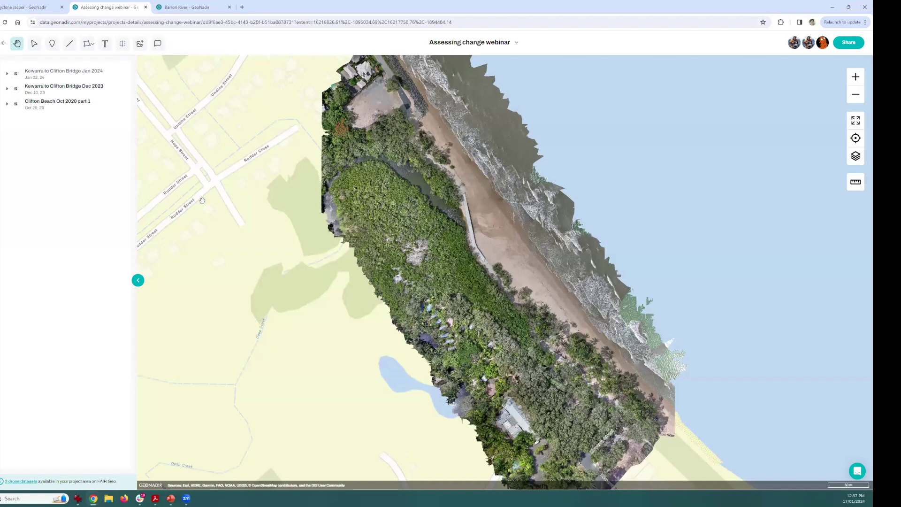
pyautogui.click(123, 43)
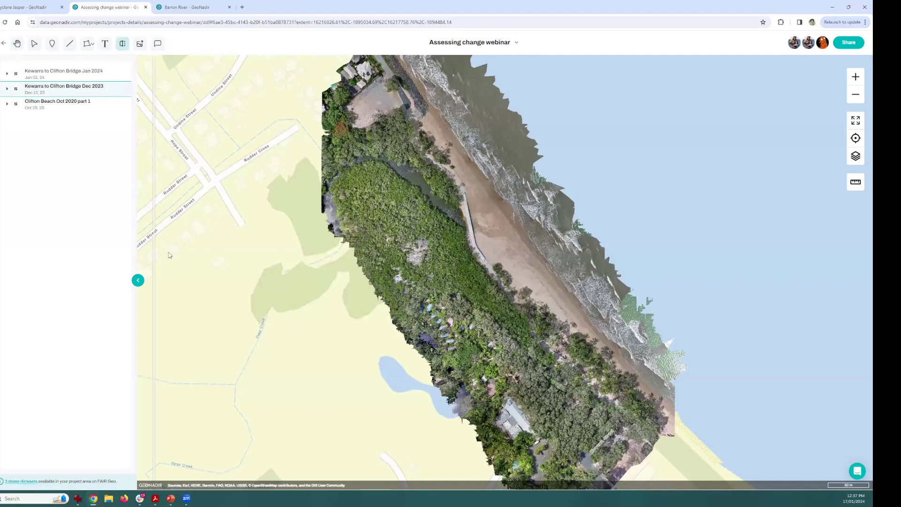
pyautogui.moveTo(153, 255); pyautogui.dragTo(500, 256)
pyautogui.moveTo(422, 255); pyautogui.dragTo(386, 255)
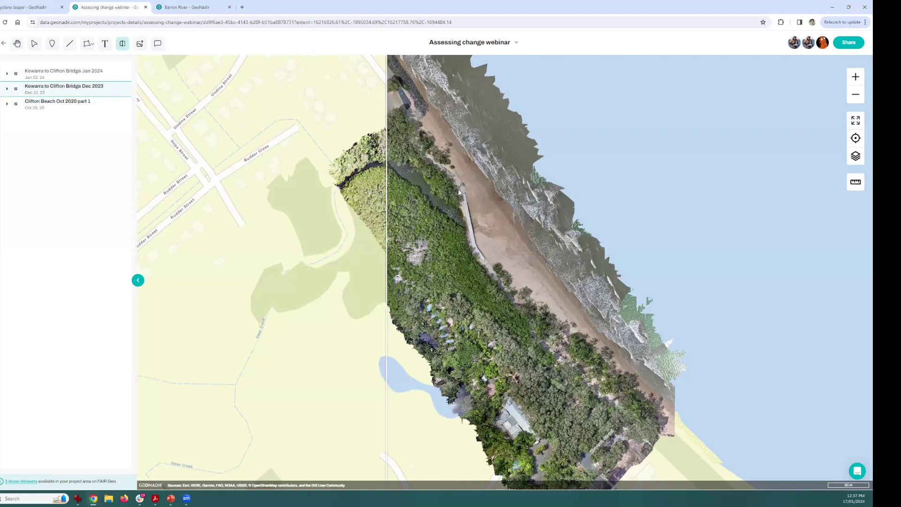
pyautogui.moveTo(382, 256); pyautogui.dragTo(408, 251)
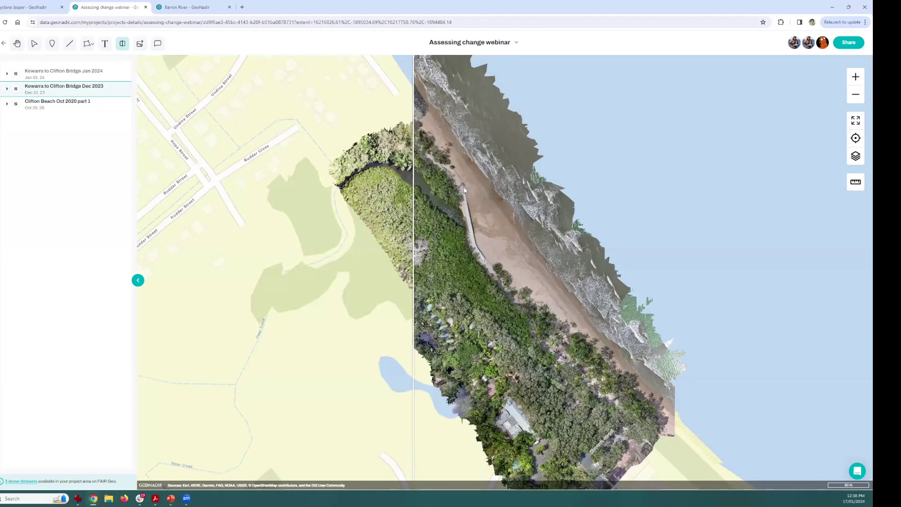
# Leave the swipe comparison and examine the beach bridge and creek mouth closely in the Dec 2023 imagery
pyautogui.scroll(4, 468, 202)
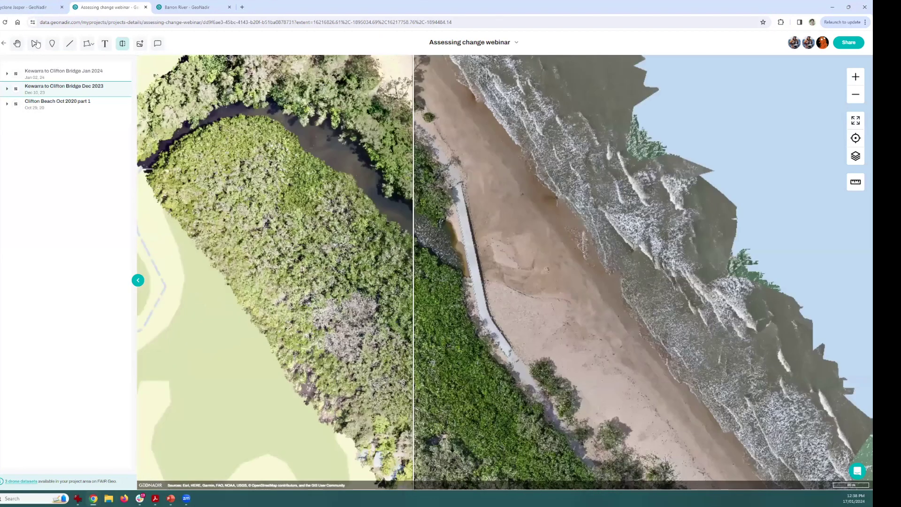
pyautogui.press('v')
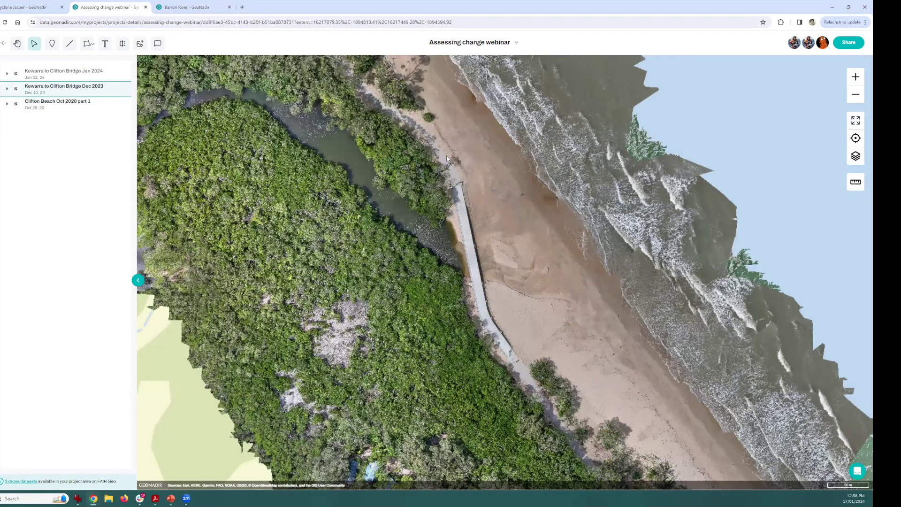
pyautogui.scroll(2, 447, 162)
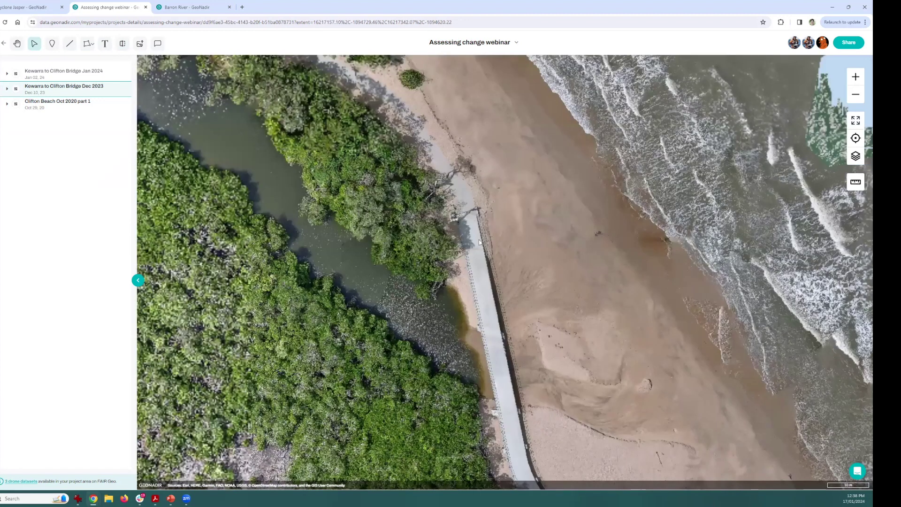
pyautogui.scroll(2, 479, 241)
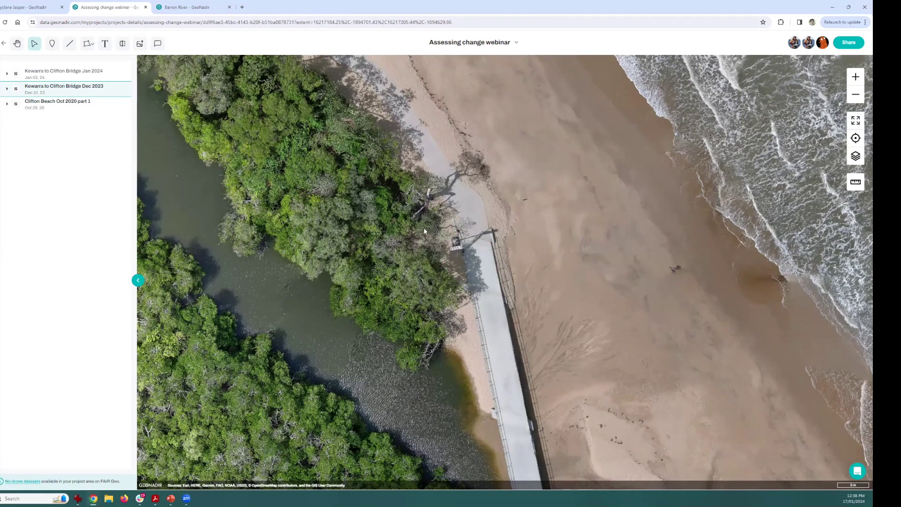
pyautogui.scroll(-5, 424, 231)
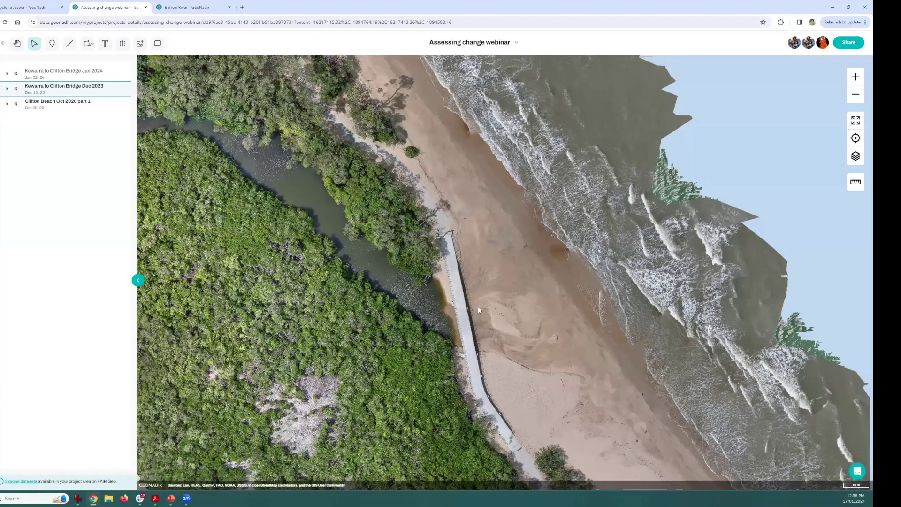
pyautogui.scroll(-1, 458, 252)
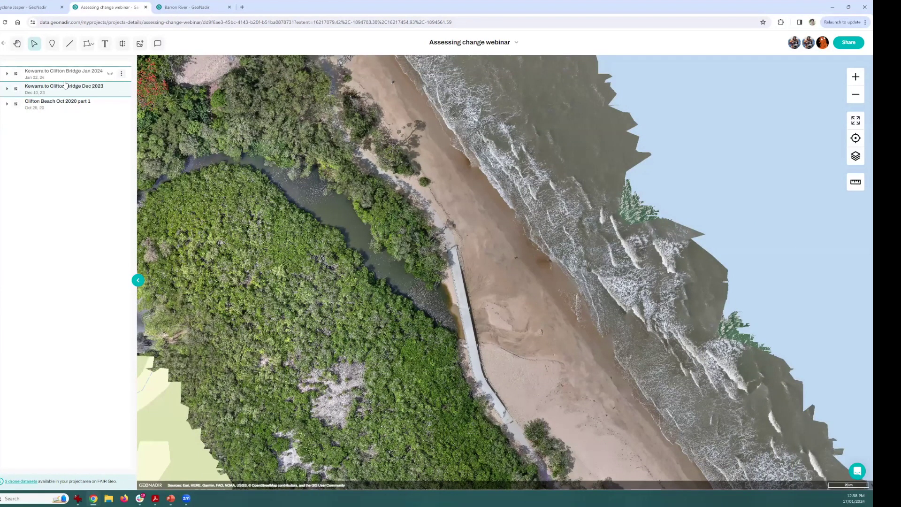
# Show the Kewarra to Clifton Bridge Jan 2024 layer and view the creek mouth with the surrounding beach
pyautogui.click(110, 76)
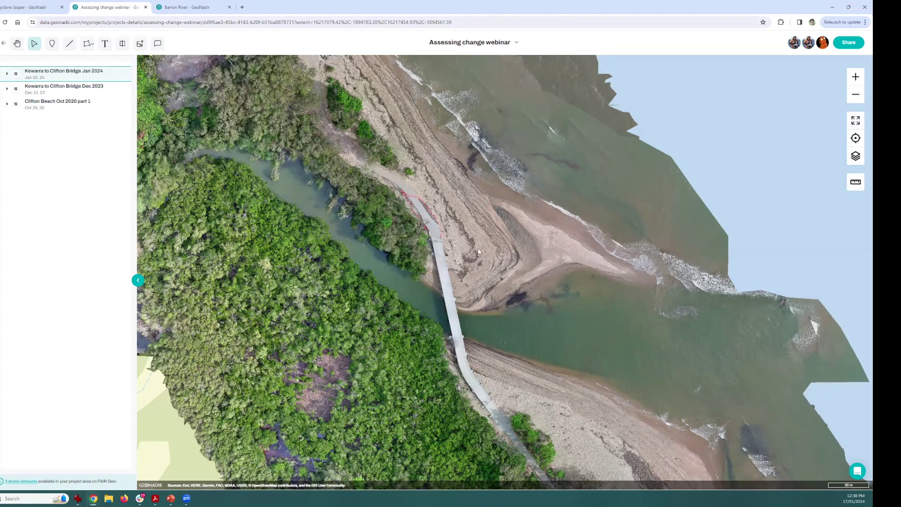
pyautogui.scroll(-2, 373, 218)
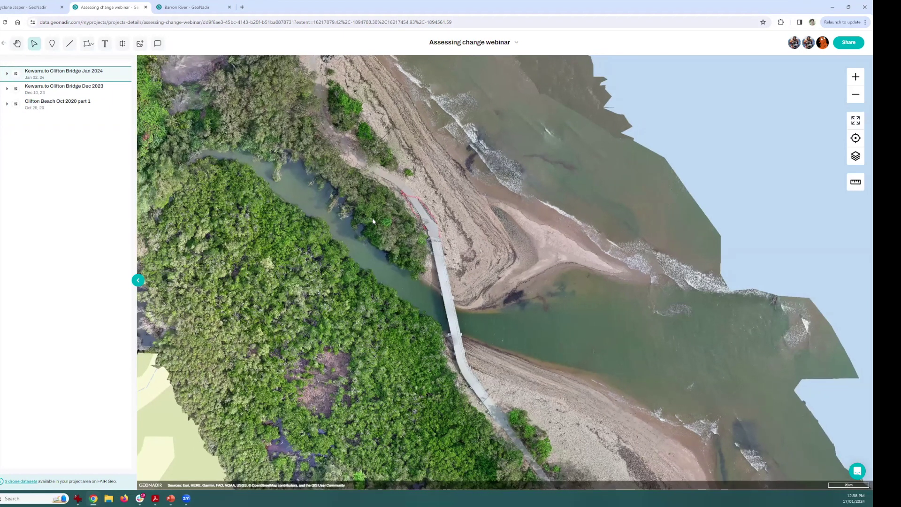
pyautogui.scroll(-1, 406, 199)
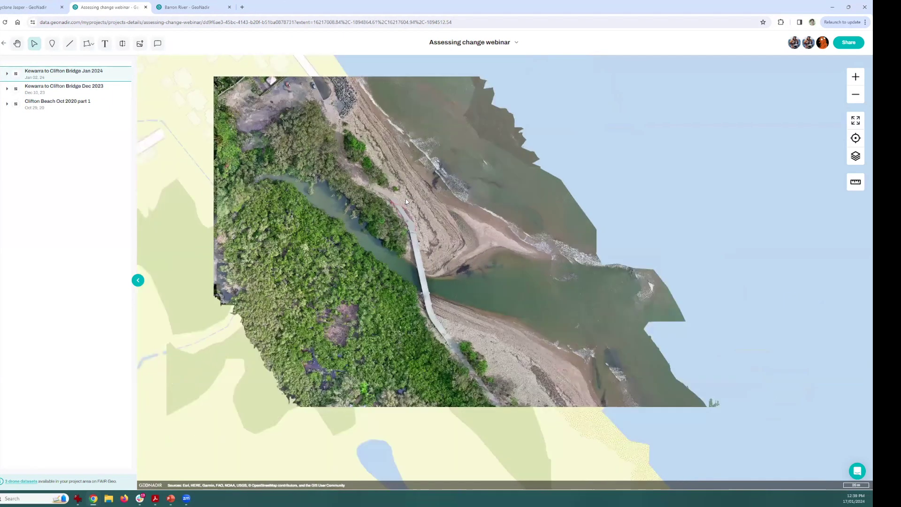
pyautogui.scroll(-1, 399, 206)
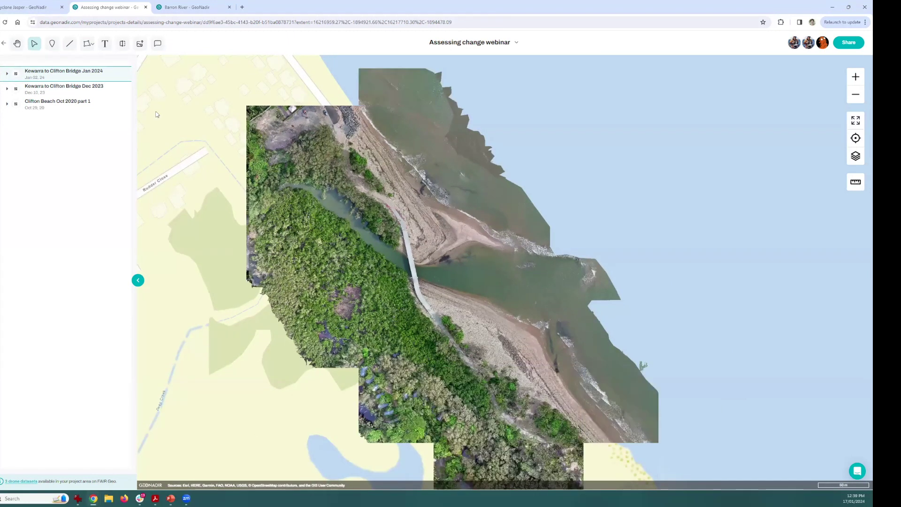
# Swipe-compare the Jan 2024 imagery with the Dec 2023 imagery across the creek vegetation and expand the Jan 2024 dataset's layers
pyautogui.click(123, 43)
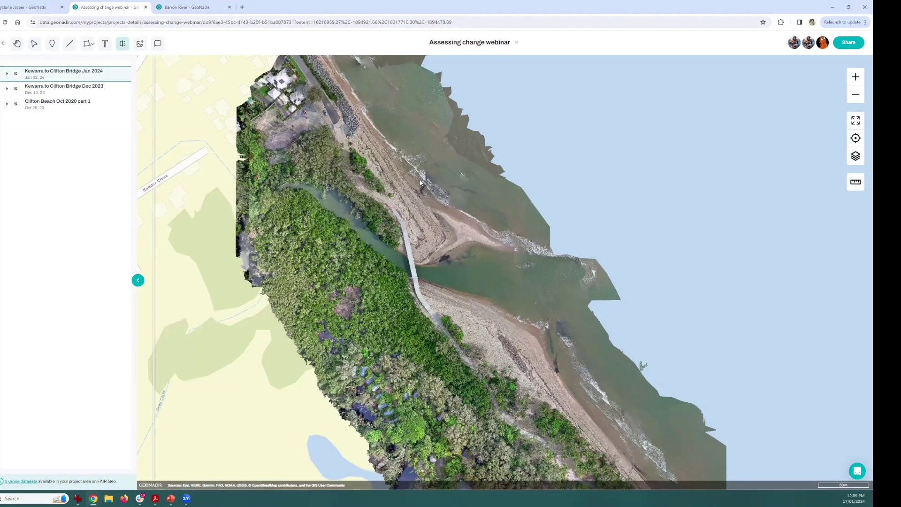
pyautogui.moveTo(155, 258)
pyautogui.moveTo(155, 257); pyautogui.dragTo(337, 236)
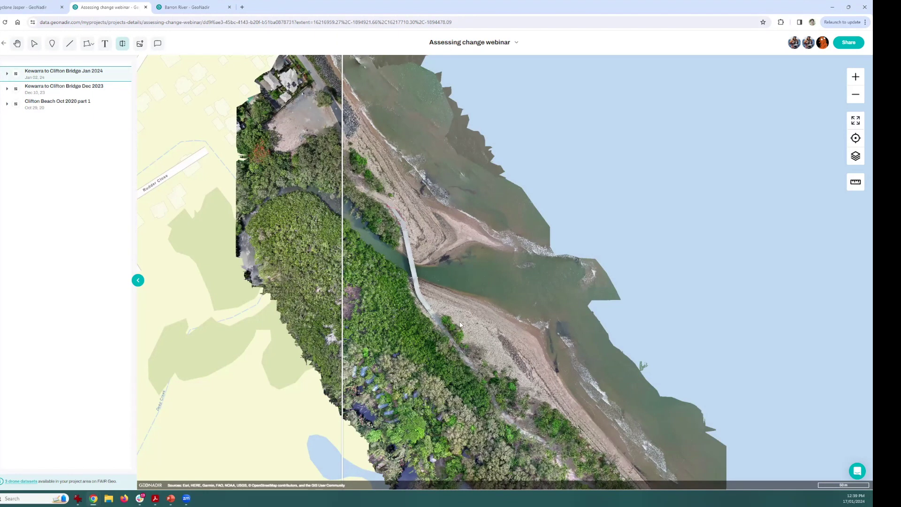
pyautogui.moveTo(343, 297); pyautogui.dragTo(322, 293)
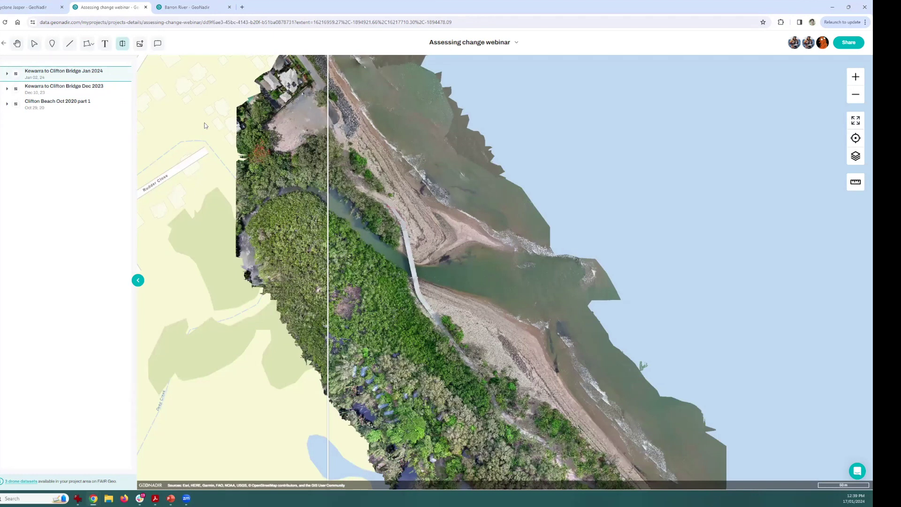
pyautogui.moveTo(330, 223)
pyautogui.click(7, 75)
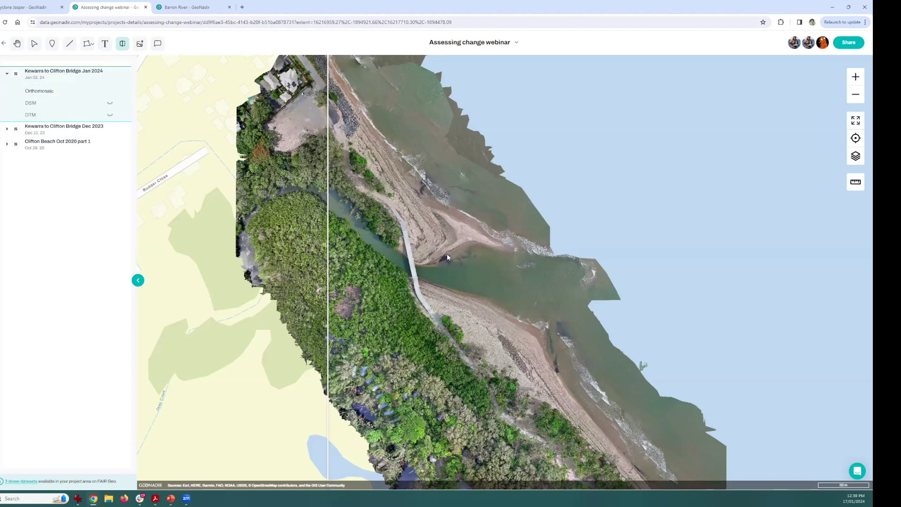
# Show the Jan 2024 dataset's DSM and swipe-compare the elevation surface with the orthomosaic across the creek and beach
pyautogui.moveTo(328, 244); pyautogui.dragTo(259, 243)
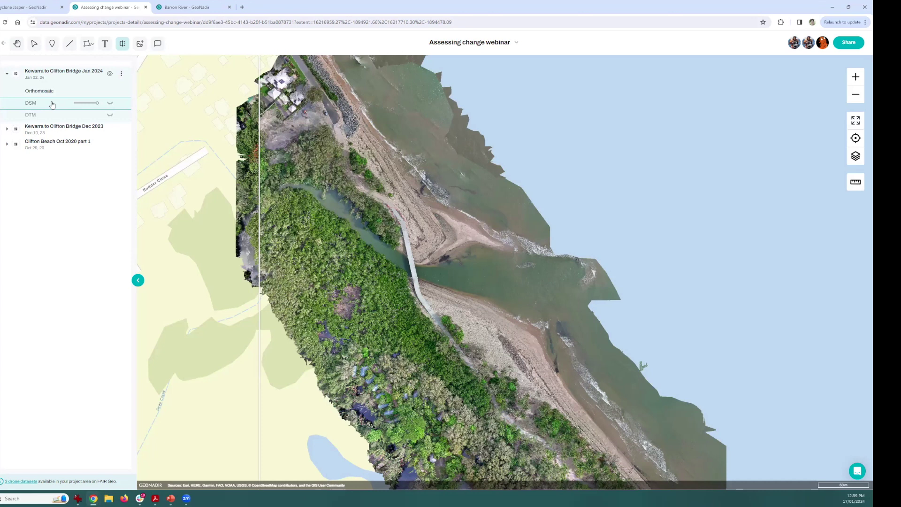
pyautogui.click(111, 105)
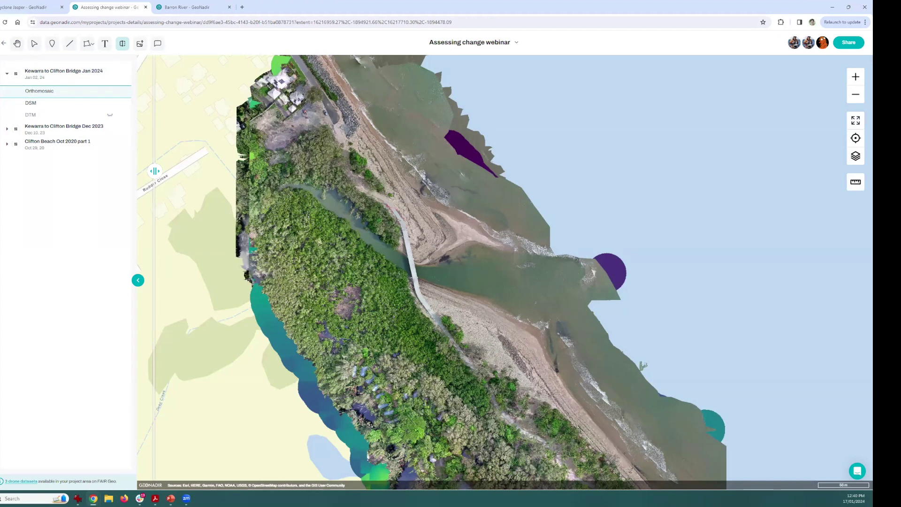
pyautogui.moveTo(154, 171); pyautogui.dragTo(469, 223)
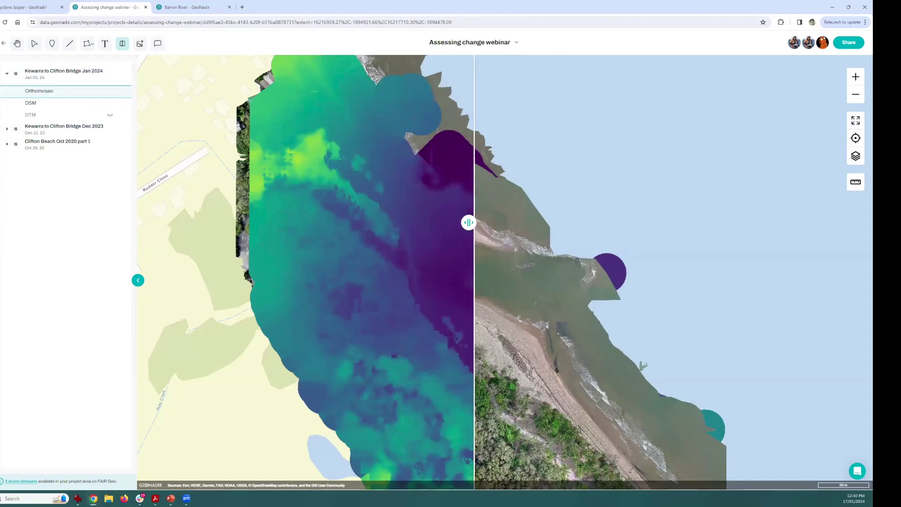
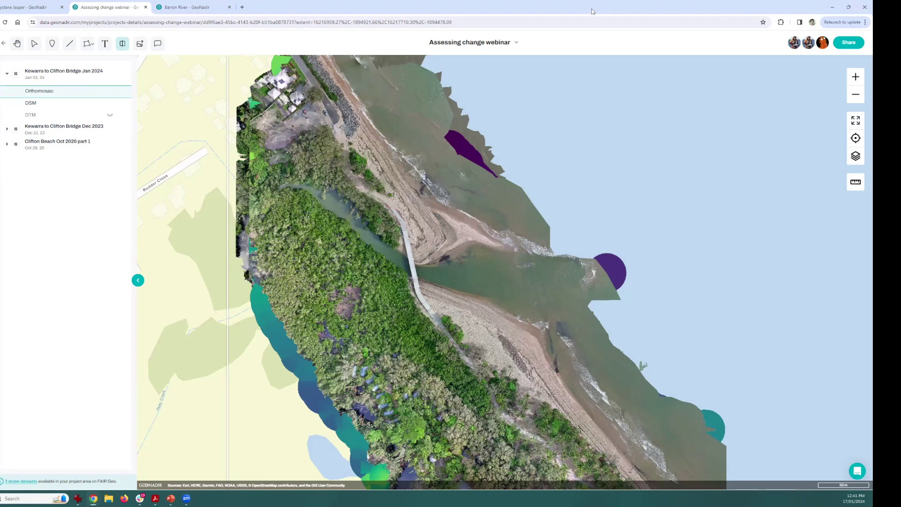
# Arrange the project window side by side with the second collaborator's incognito window of the same project
pyautogui.moveTo(593, 11); pyautogui.dragTo(430, 16)
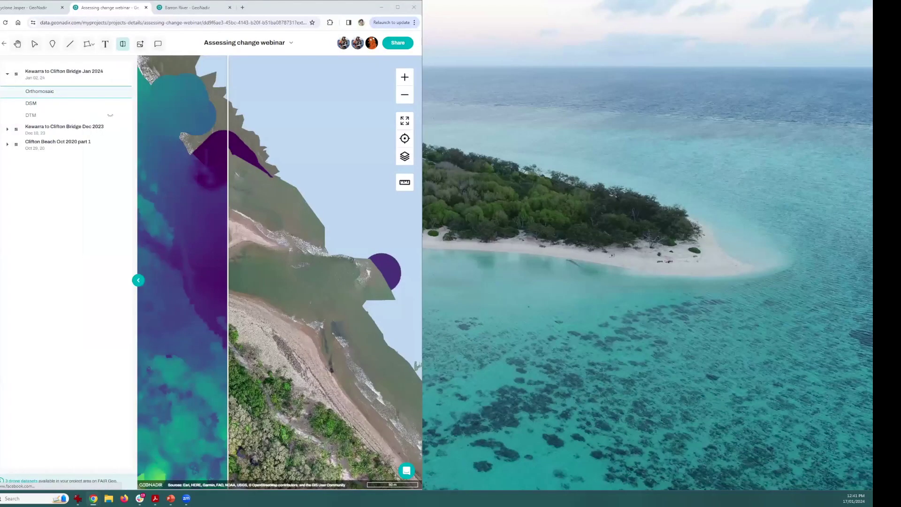
pyautogui.press('Escape')
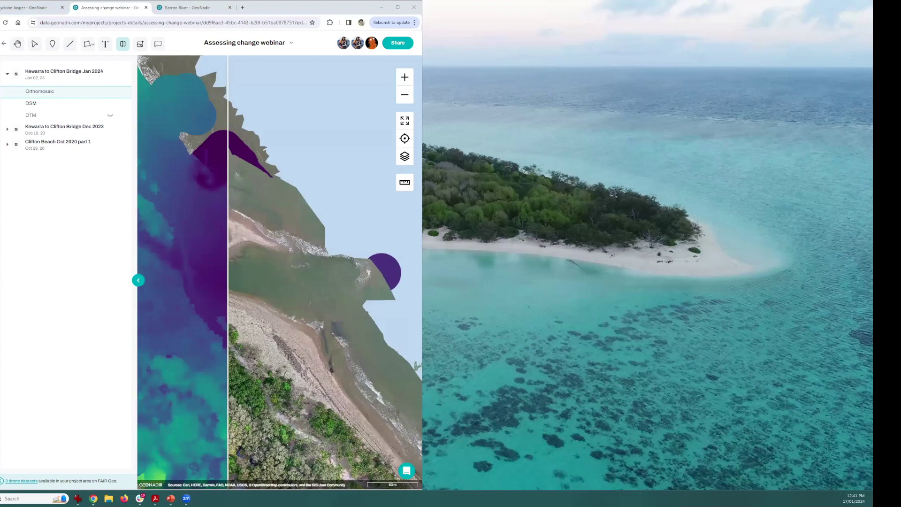
pyautogui.press('super+Left')
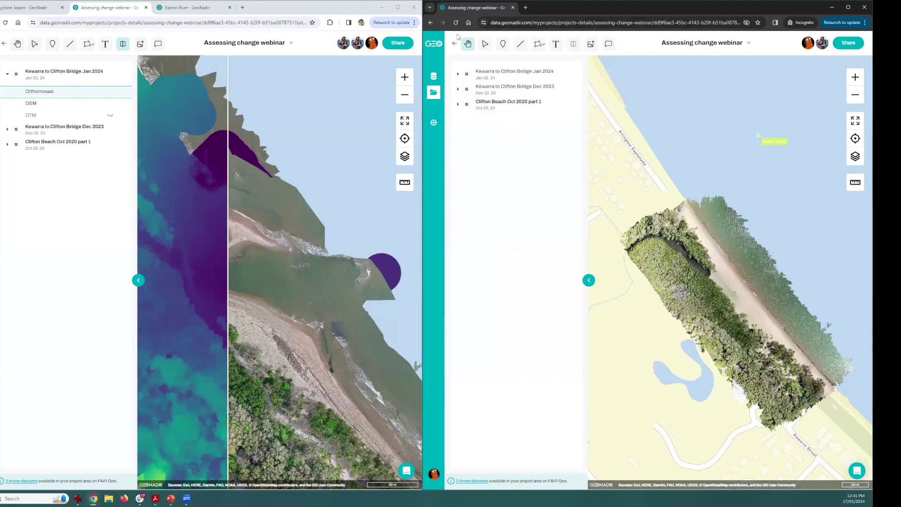
# Leave the swipe comparison and hide the Kewarra to Clifton Bridge Jan 2024 DSM
pyautogui.click(7, 74)
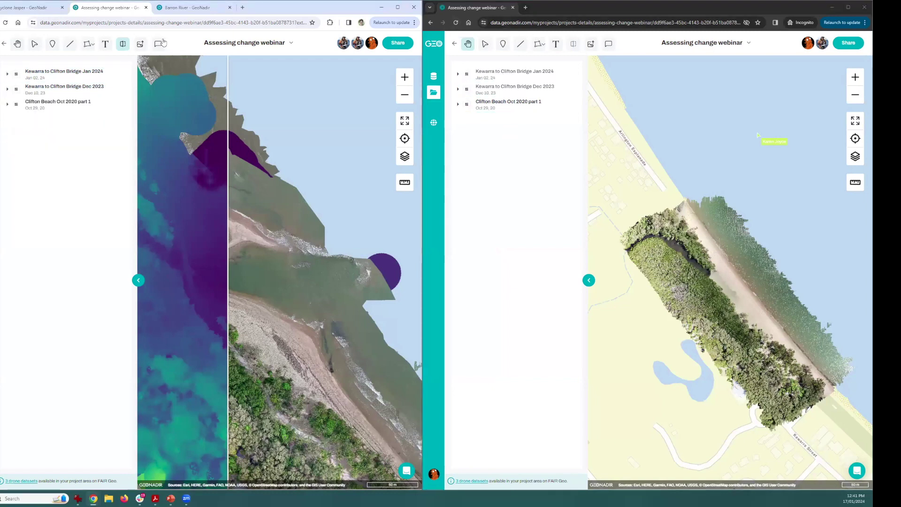
pyautogui.click(35, 44)
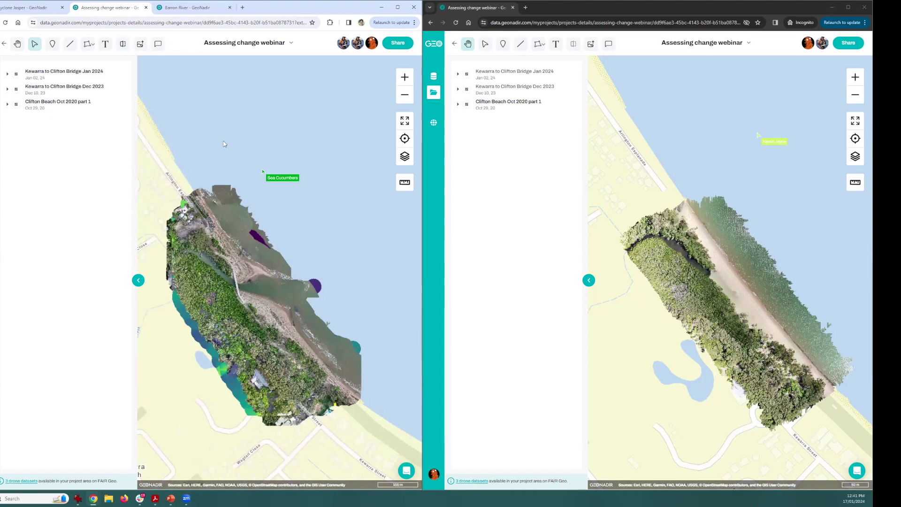
pyautogui.click(8, 74)
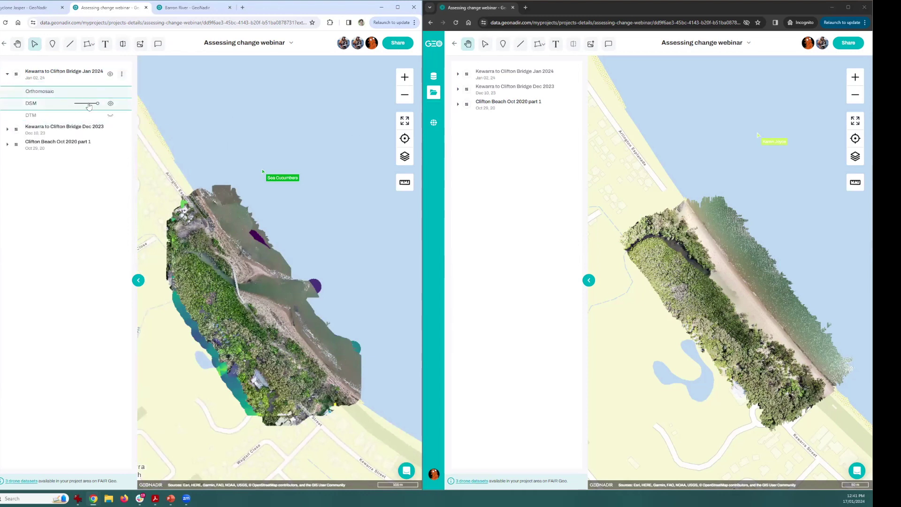
pyautogui.click(109, 104)
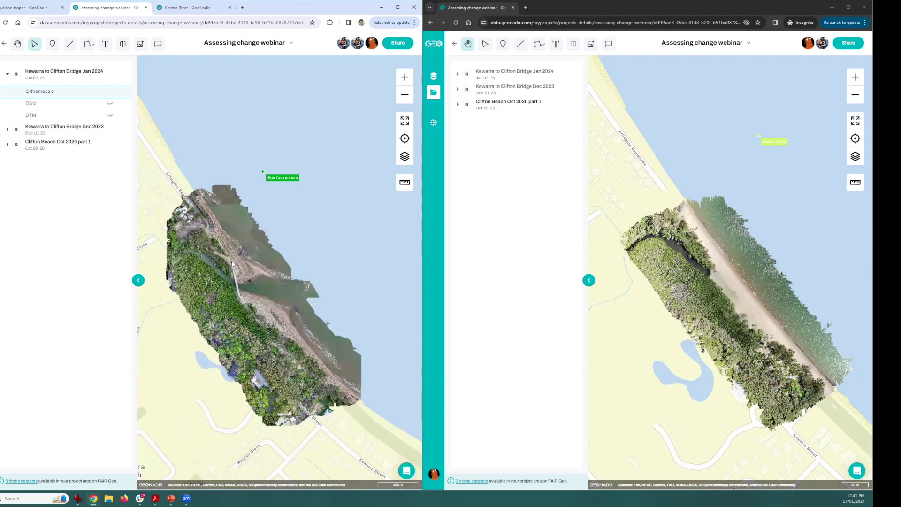
# Place three point markers: at the bridge's northern end, at its southern end and on the sand spit at the creek mouth
pyautogui.click(54, 46)
pyautogui.scroll(5, 238, 292)
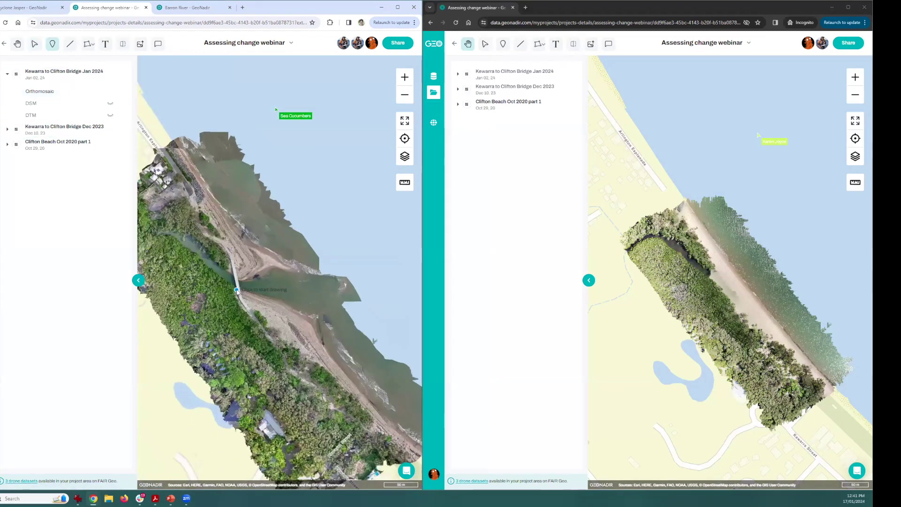
pyautogui.scroll(4, 237, 292)
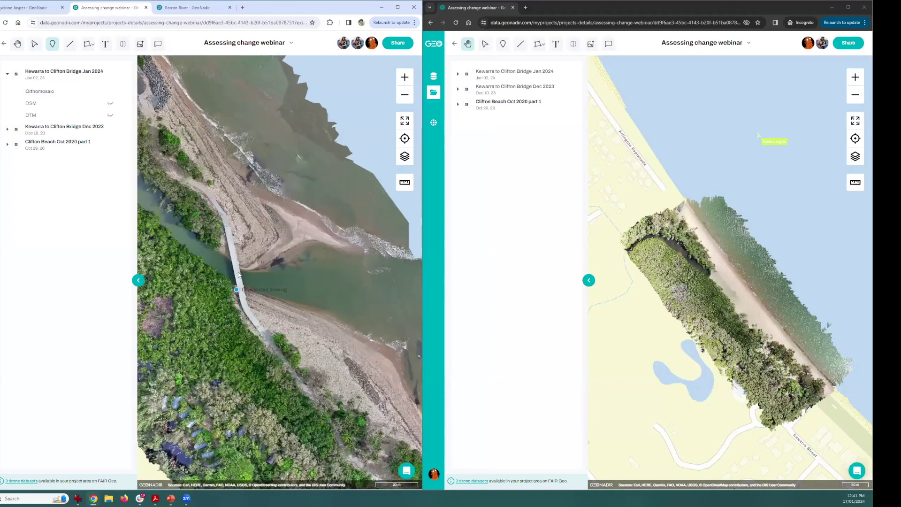
pyautogui.scroll(4, 237, 290)
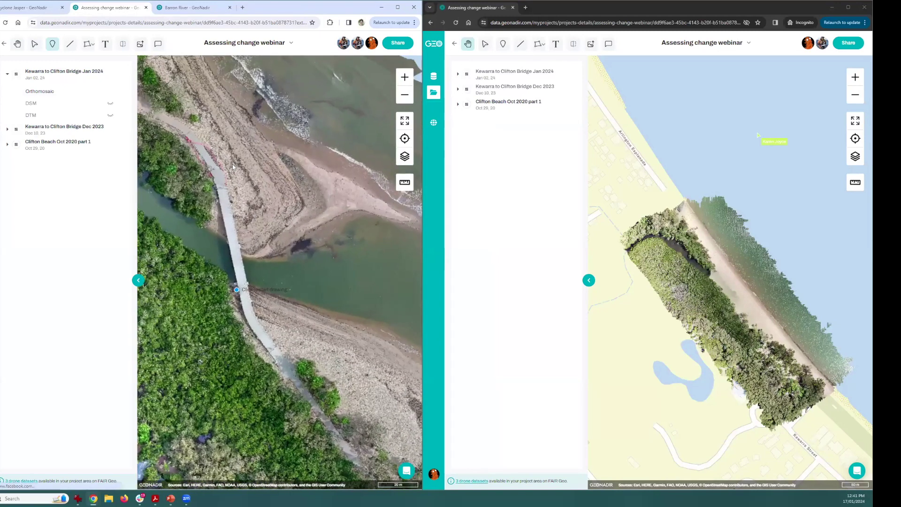
pyautogui.scroll(3, 232, 165)
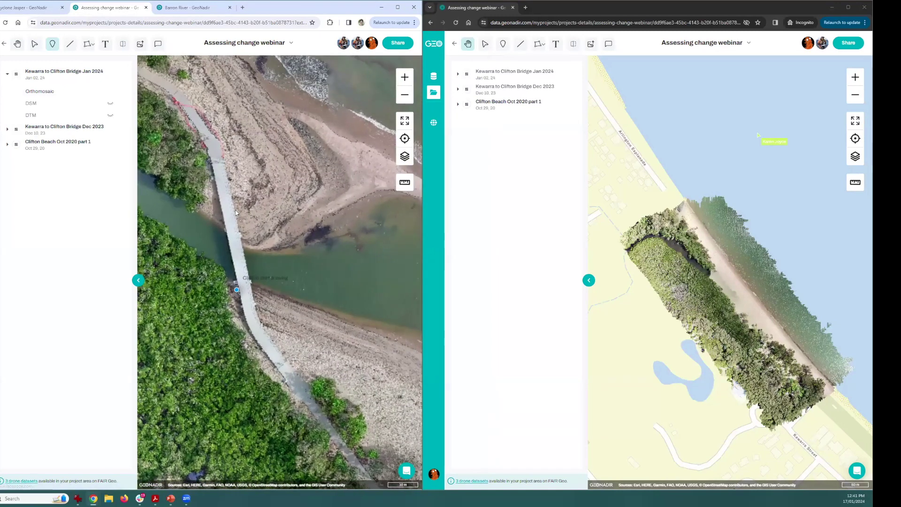
pyautogui.click(216, 159)
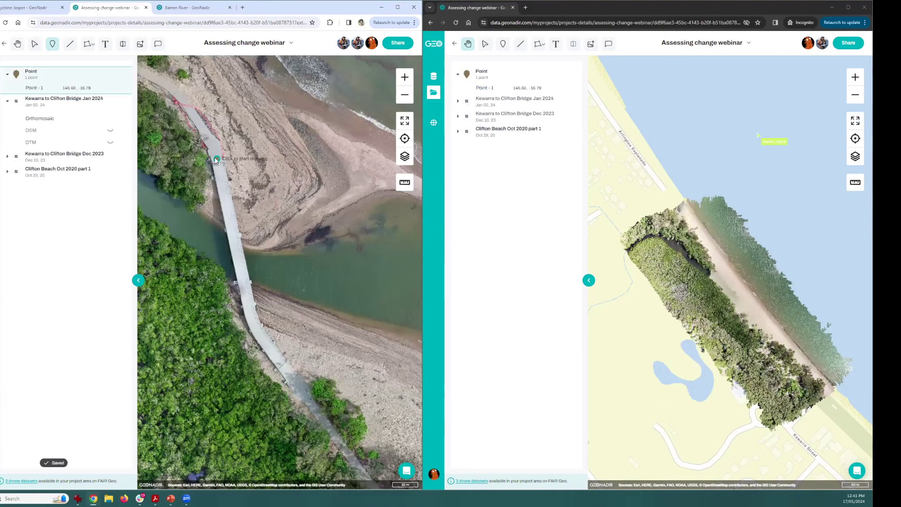
pyautogui.click(283, 369)
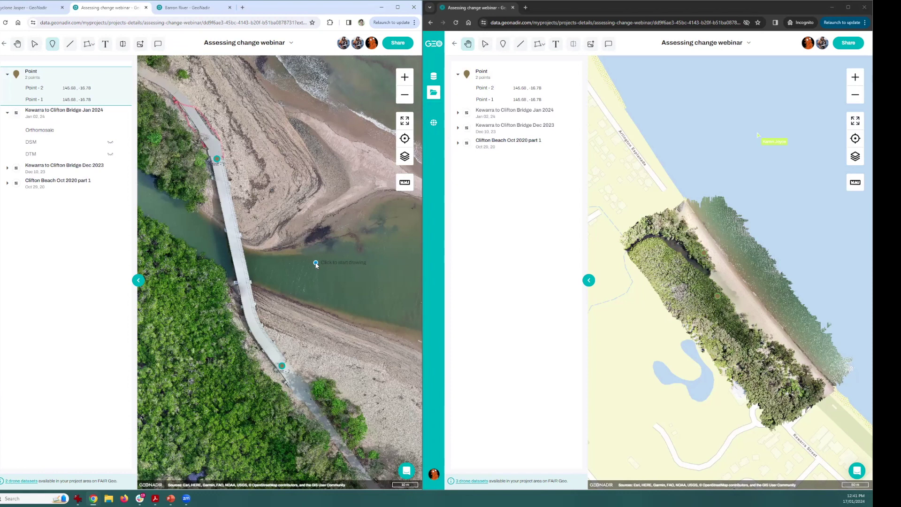
pyautogui.click(374, 177)
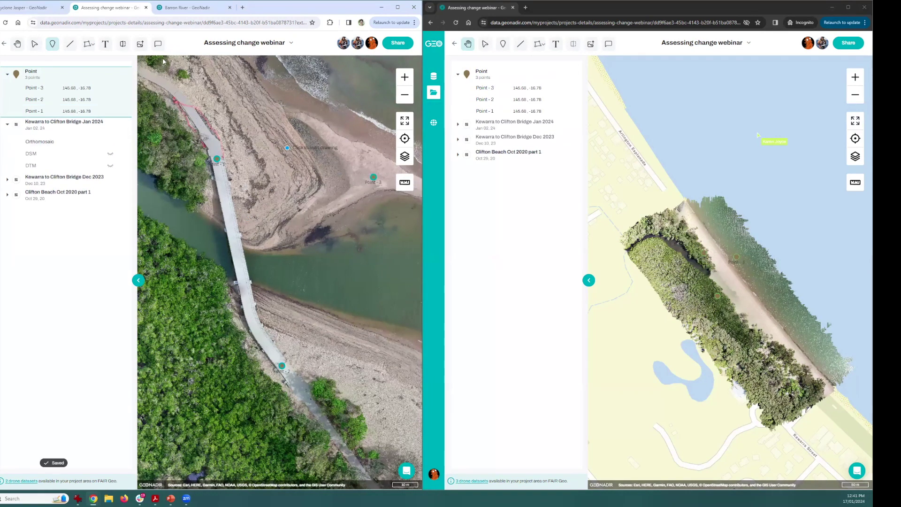
# Rename the point layer as "Priotise areas"
pyautogui.doubleClick(34, 73)
pyautogui.write('Priotise areas')
pyautogui.click(35, 71)
pyautogui.write('t')
pyautogui.press('Return')
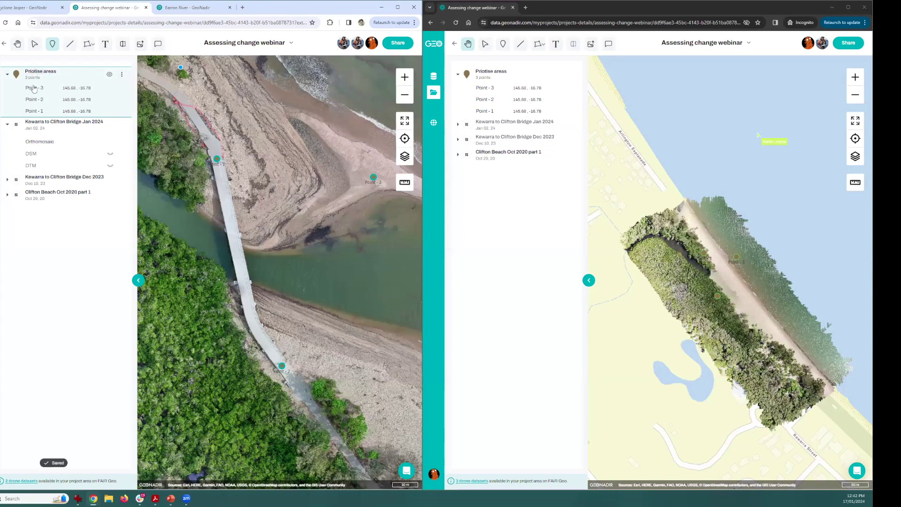
# Rename the sand spit point as 1, the southern bridge point as 3 and the northern bridge point as 1
pyautogui.doubleClick(32, 89)
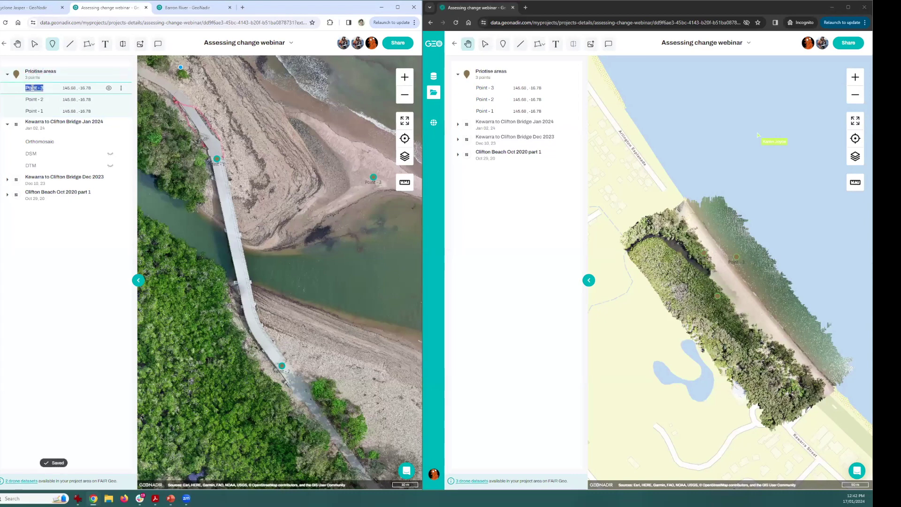
pyautogui.write('J')
pyautogui.press('Return')
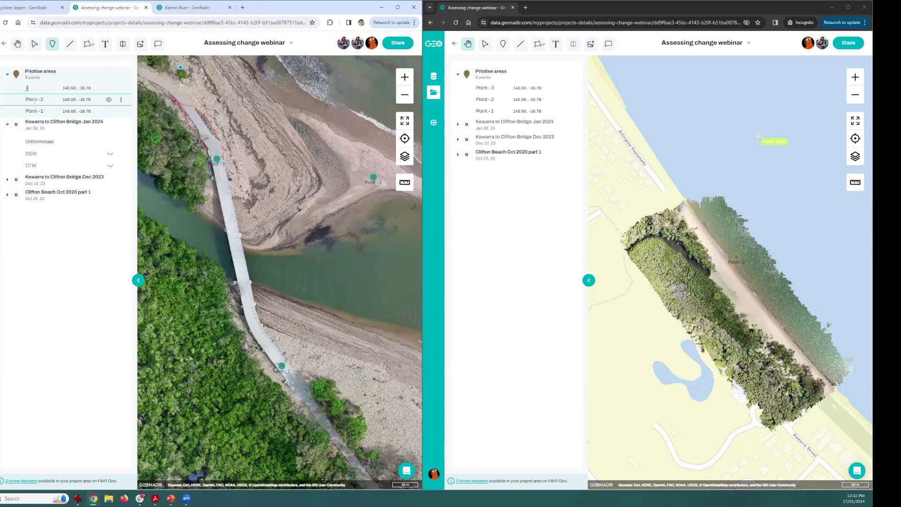
pyautogui.doubleClick(32, 100)
pyautogui.write('3')
pyautogui.press('Return')
pyautogui.doubleClick(36, 111)
pyautogui.tripleClick(36, 111)
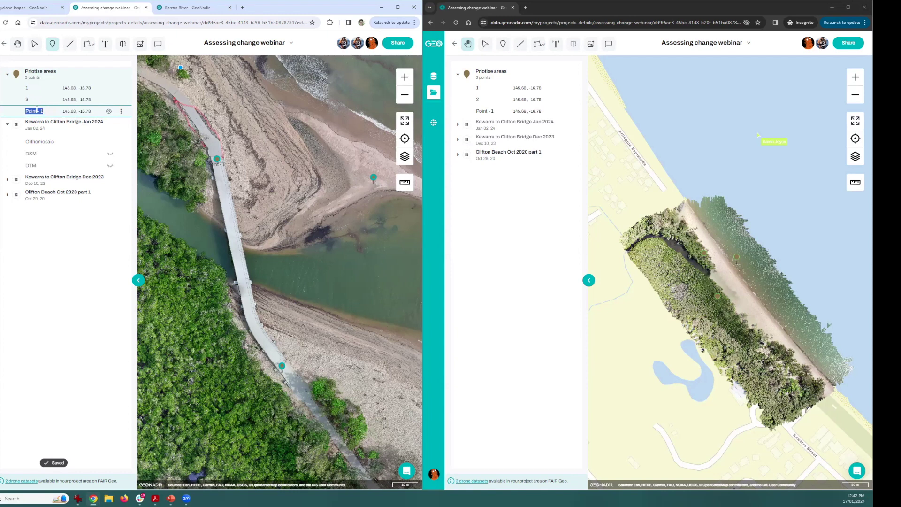
pyautogui.write('1')
pyautogui.press('Return')
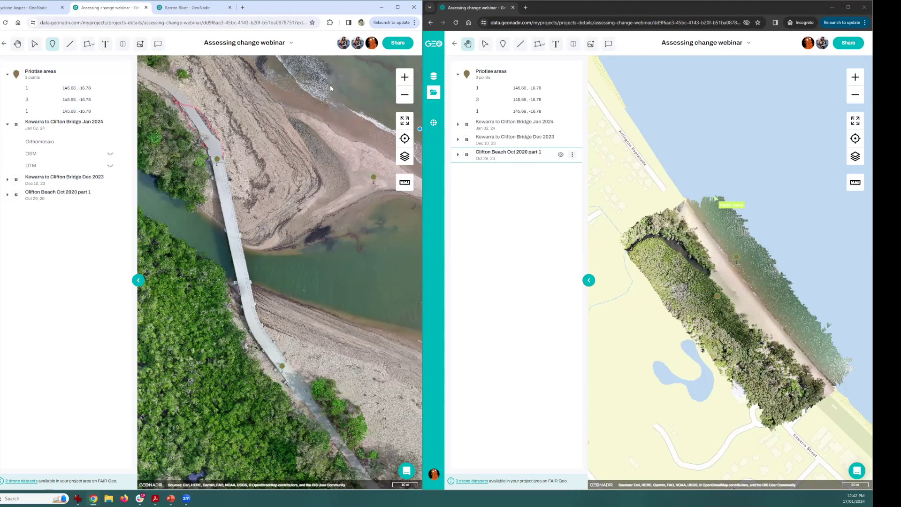
# Add the comment "check fence here" beside the point at the bridge's northern end
pyautogui.click(157, 45)
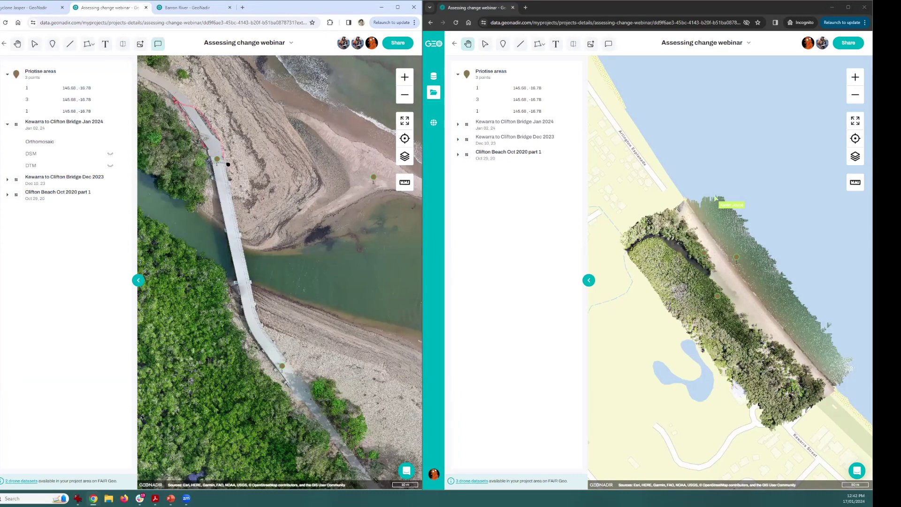
pyautogui.click(222, 163)
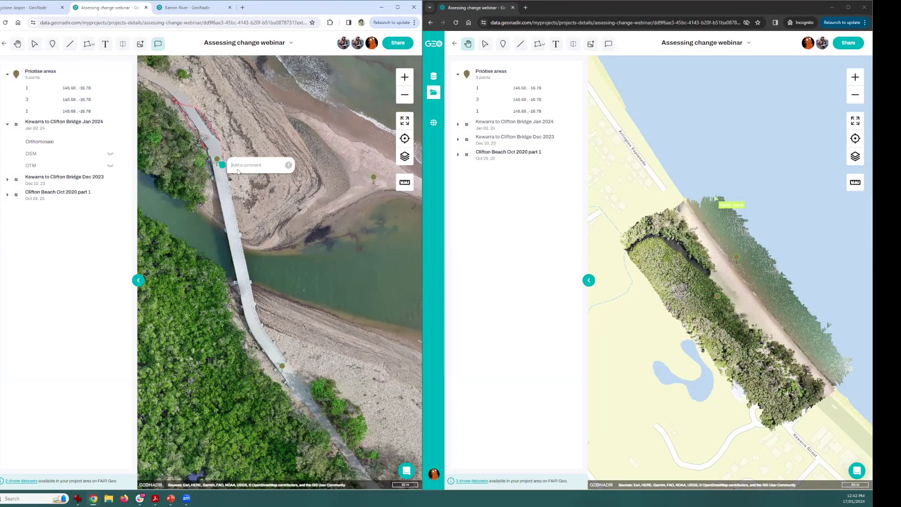
pyautogui.write('check')
pyautogui.press('Return')
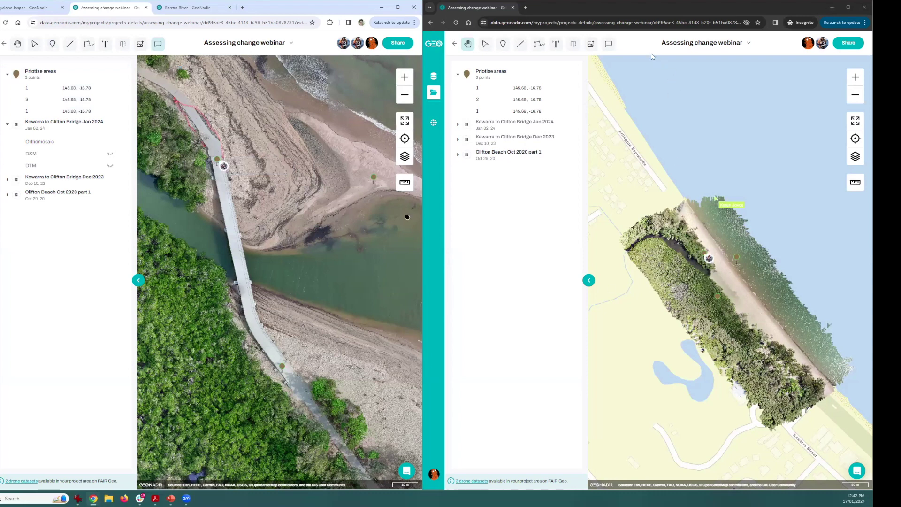
# Reply "looks ok" to the bridge comment from the second collaborator's window and close the comment thread
pyautogui.click(709, 258)
pyautogui.write('looks ')
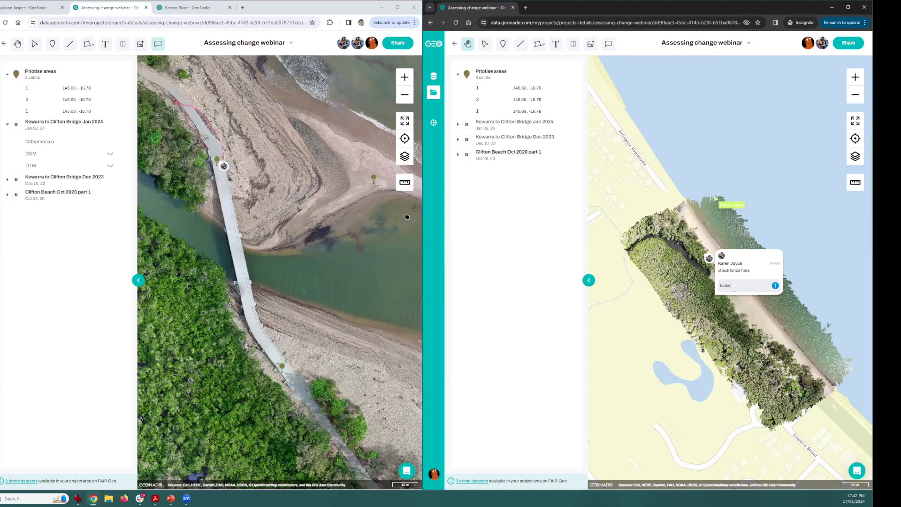
pyautogui.write('ok')
pyautogui.press('Return')
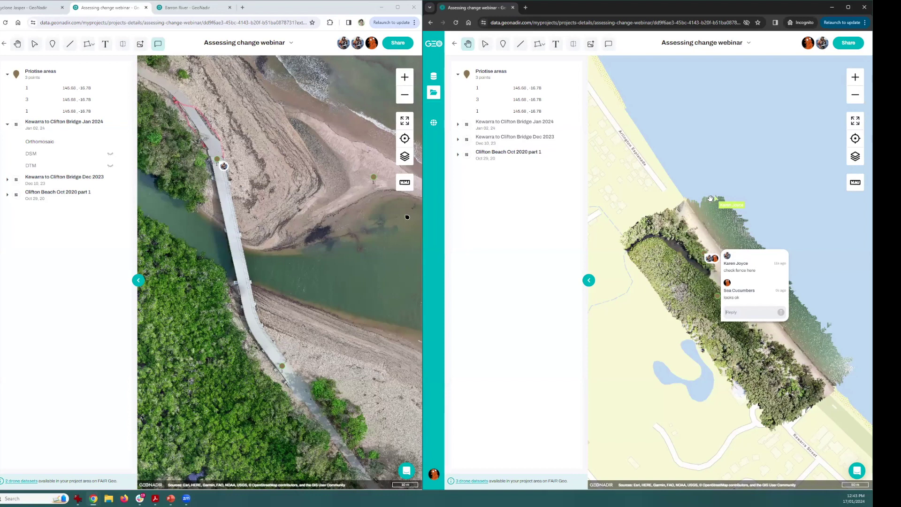
pyautogui.click(668, 228)
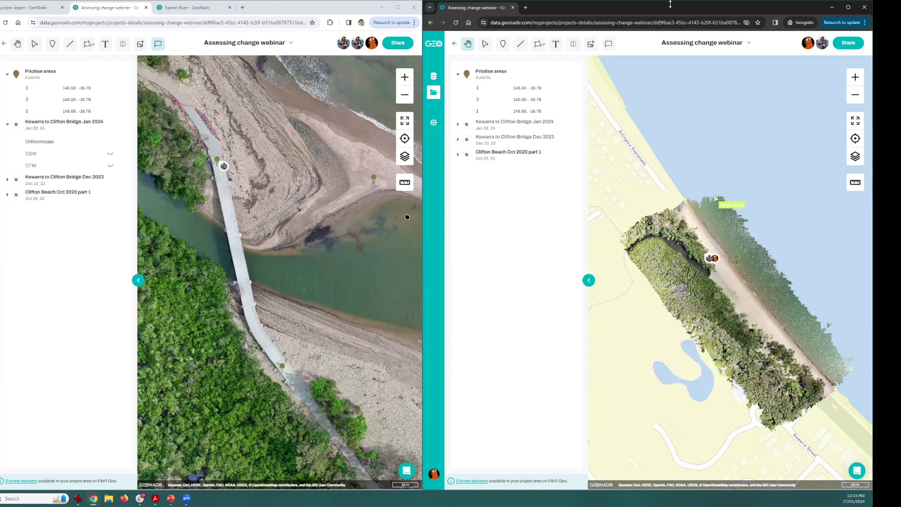
# Maximise the main project window and view the map from Kewarra Beach south to the Barron River around Caravonica
pyautogui.click(398, 7)
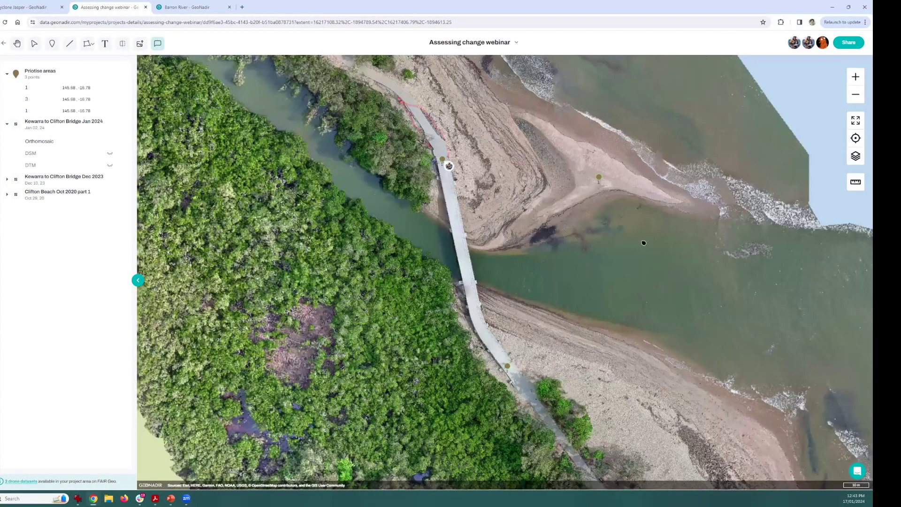
pyautogui.scroll(-10, 644, 243)
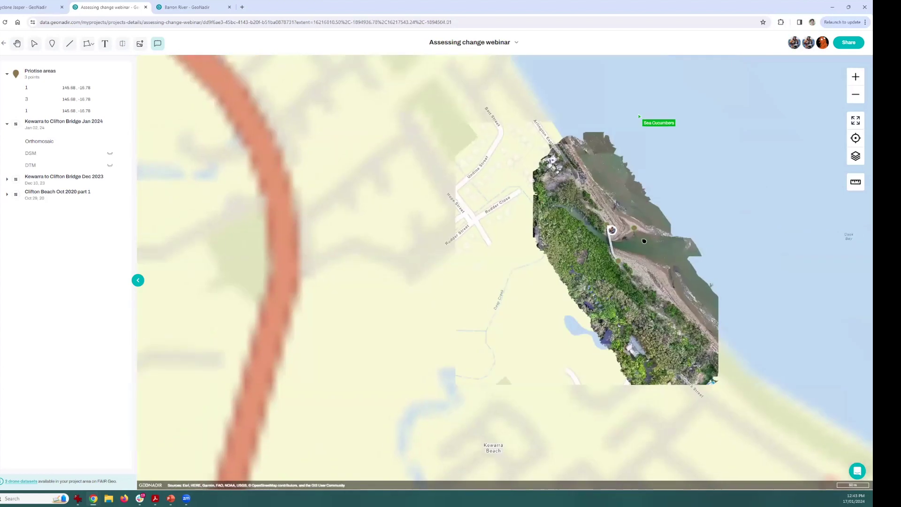
pyautogui.scroll(-2, 586, 198)
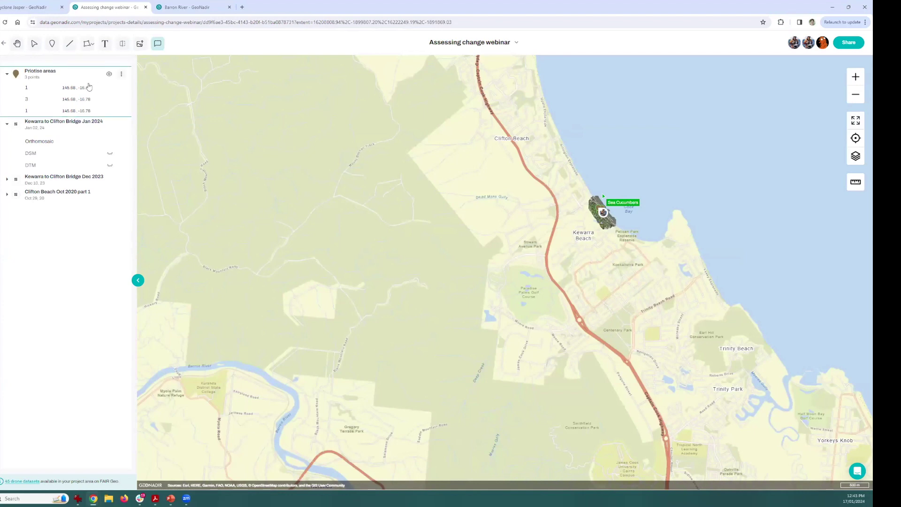
pyautogui.click(17, 45)
pyautogui.moveTo(493, 425); pyautogui.dragTo(481, 186)
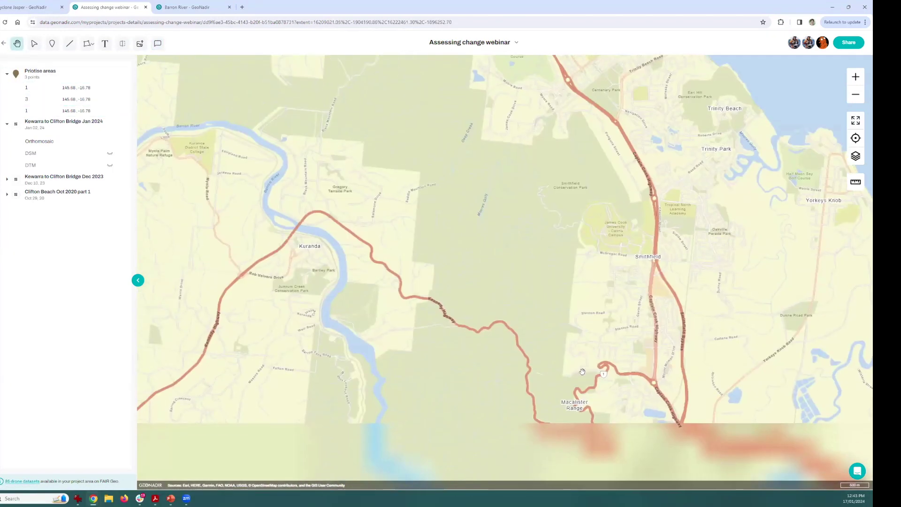
pyautogui.moveTo(641, 478); pyautogui.dragTo(565, 321)
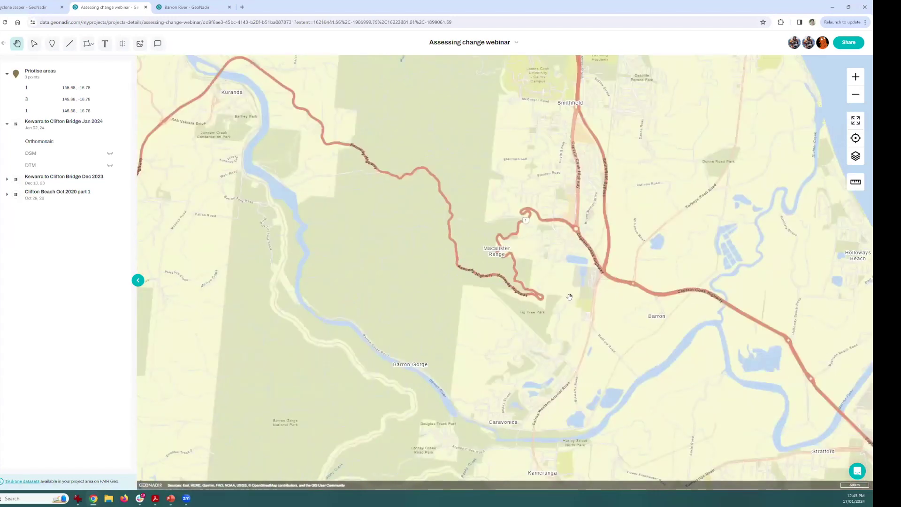
pyautogui.moveTo(500, 467); pyautogui.dragTo(529, 356)
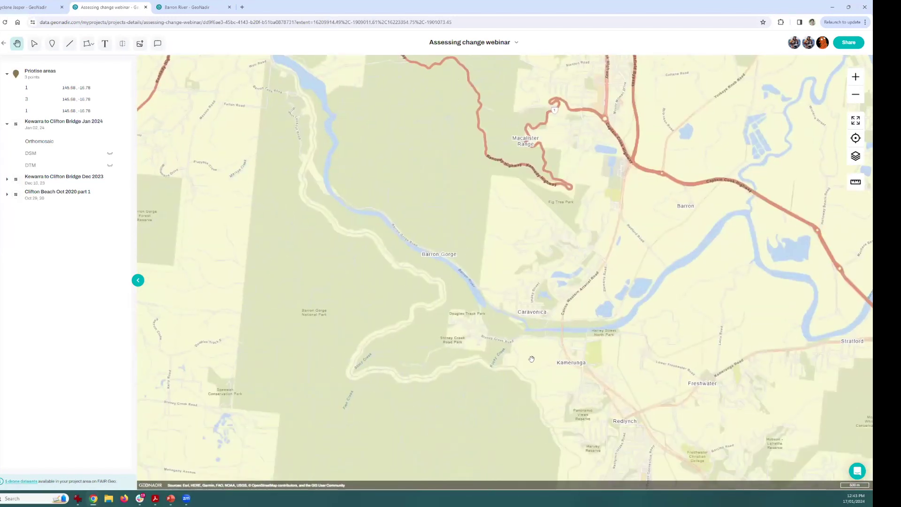
# Open the FAIR Geo drone datasets available around Caravonica and hide the Barron River east and west Kamerunga imagery
pyautogui.moveTo(370, 250); pyautogui.dragTo(432, 322)
pyautogui.moveTo(587, 413); pyautogui.dragTo(481, 341)
pyautogui.scroll(4, 601, 245)
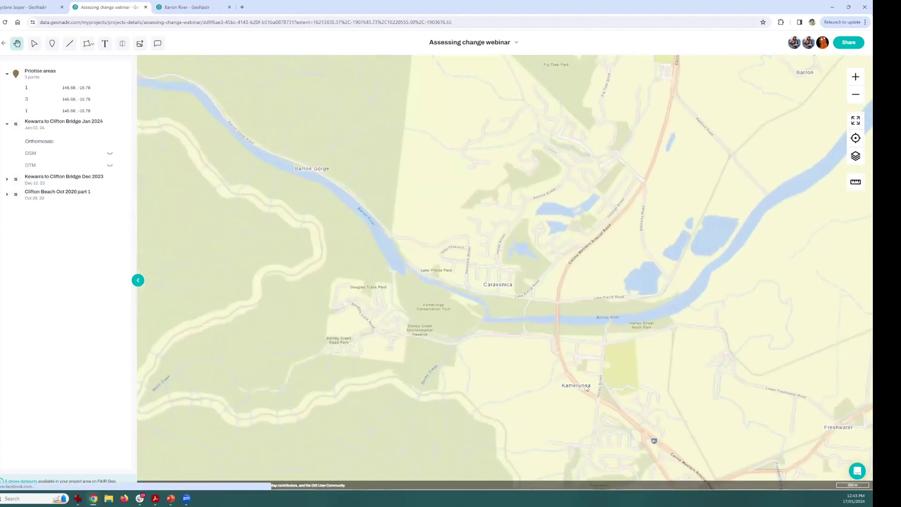
pyautogui.moveTo(582, 303); pyautogui.dragTo(531, 413)
pyautogui.moveTo(577, 358); pyautogui.dragTo(608, 217)
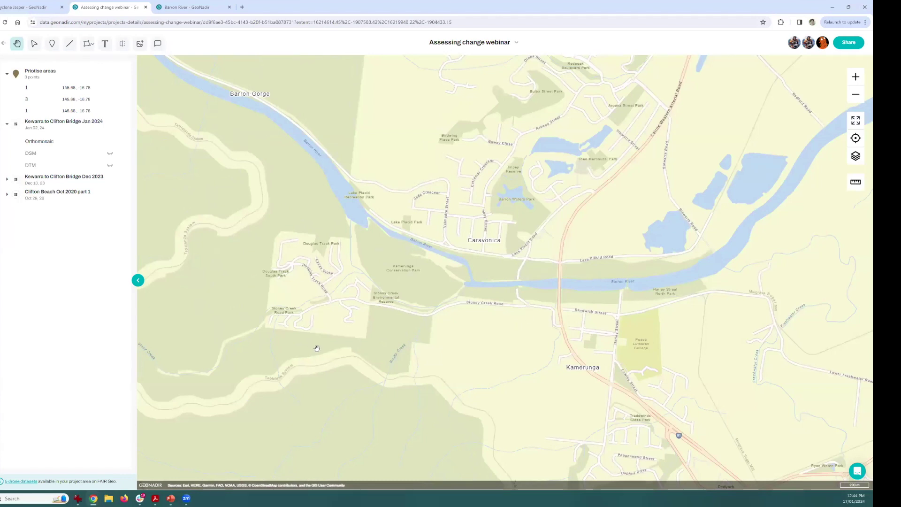
pyautogui.click(11, 482)
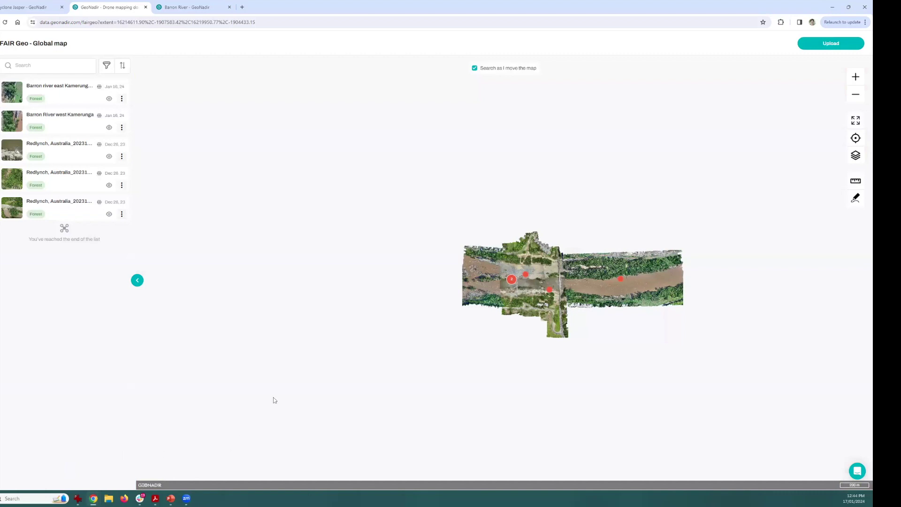
pyautogui.click(109, 128)
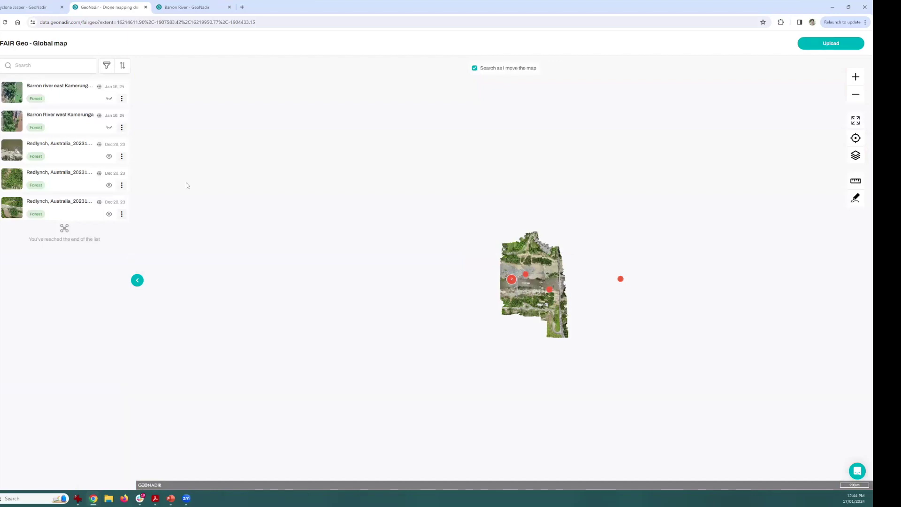
pyautogui.scroll(3, 546, 274)
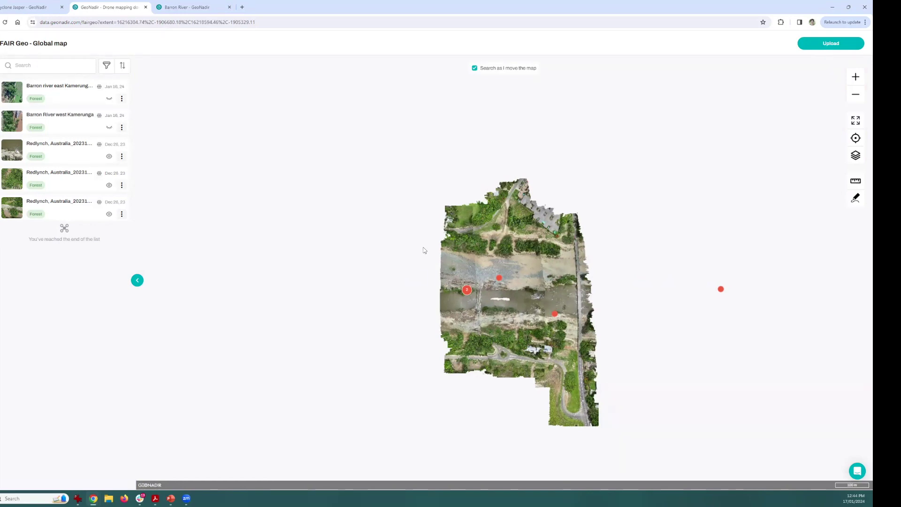
# Add the three Redlynch, Australia drone datasets from December 2023 to the Assessing change webinar project
pyautogui.click(121, 158)
pyautogui.click(92, 181)
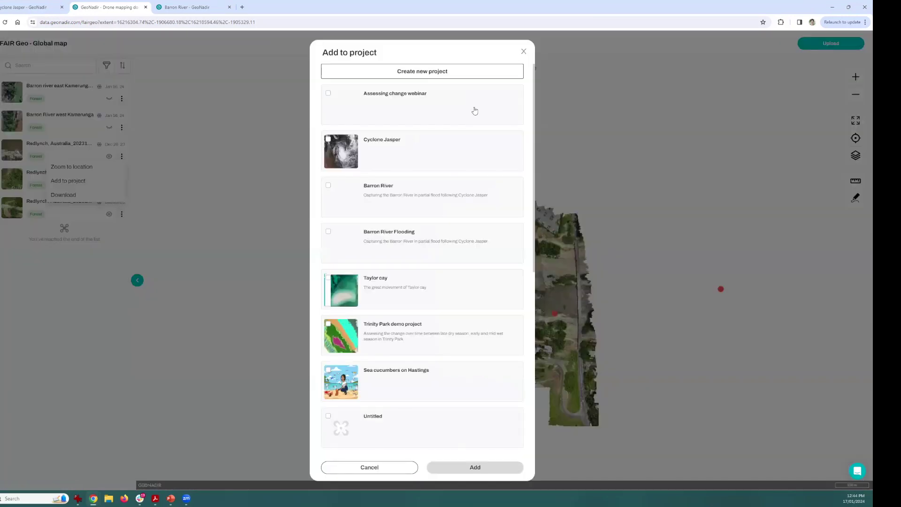
pyautogui.click(469, 109)
pyautogui.click(484, 466)
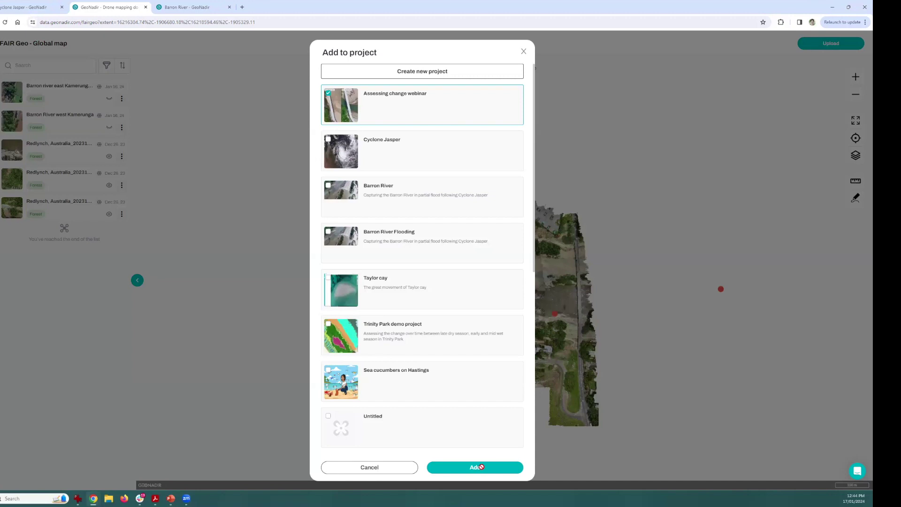
pyautogui.click(121, 185)
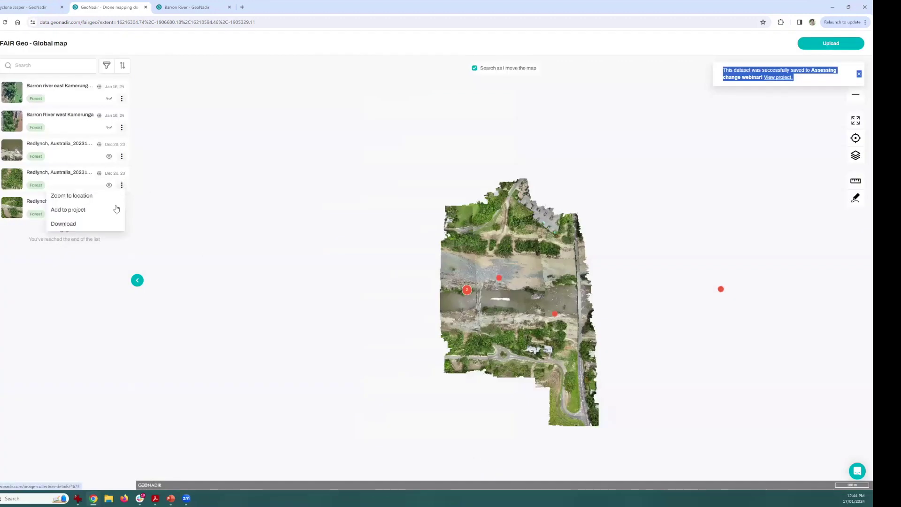
pyautogui.click(112, 209)
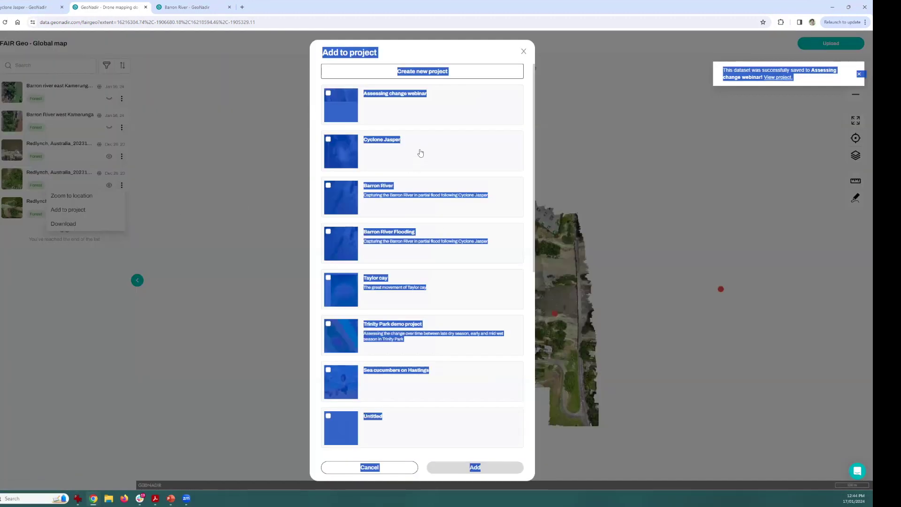
pyautogui.click(431, 115)
pyautogui.click(491, 468)
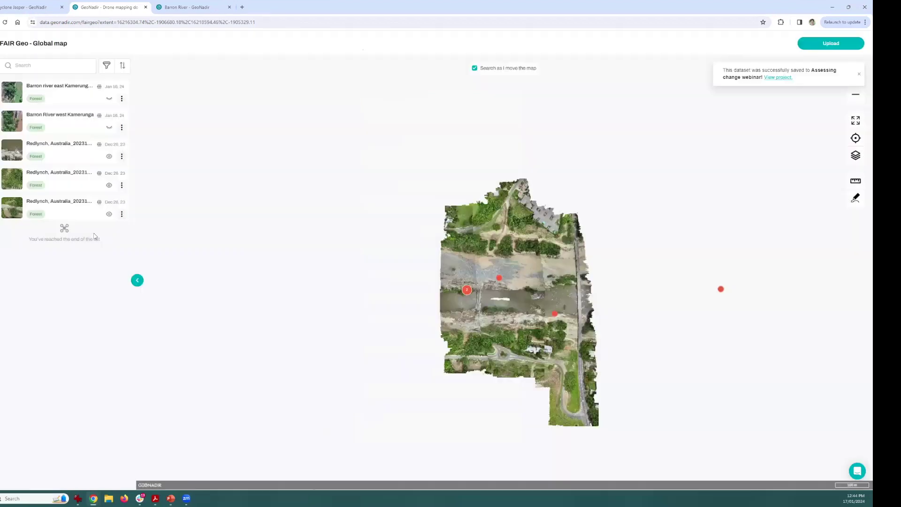
pyautogui.click(121, 215)
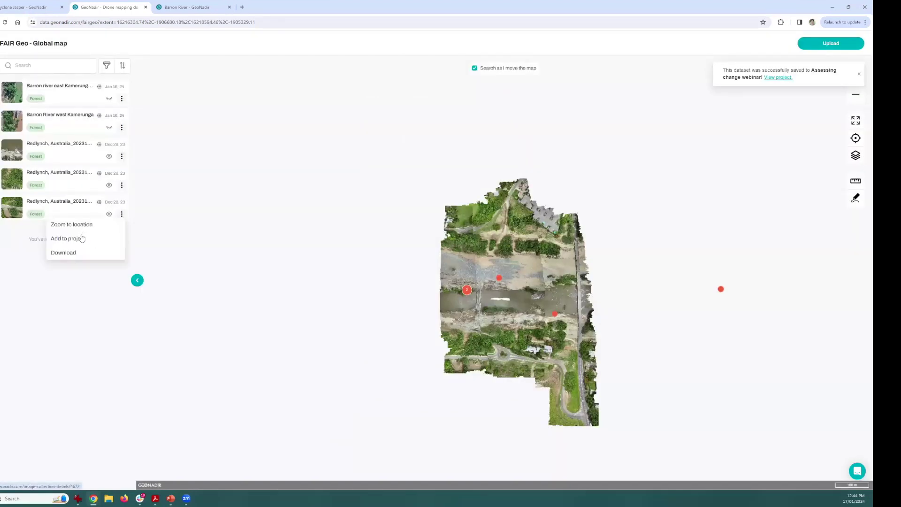
pyautogui.click(81, 239)
pyautogui.click(409, 115)
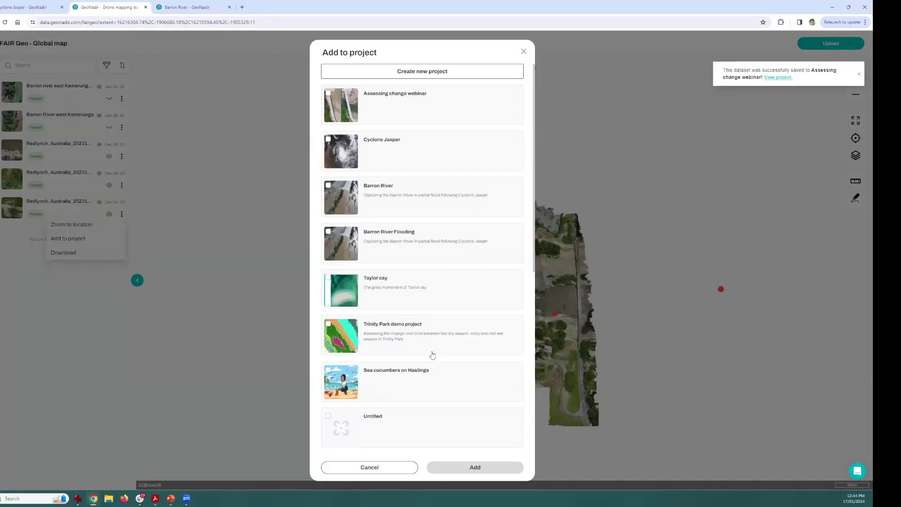
pyautogui.click(471, 468)
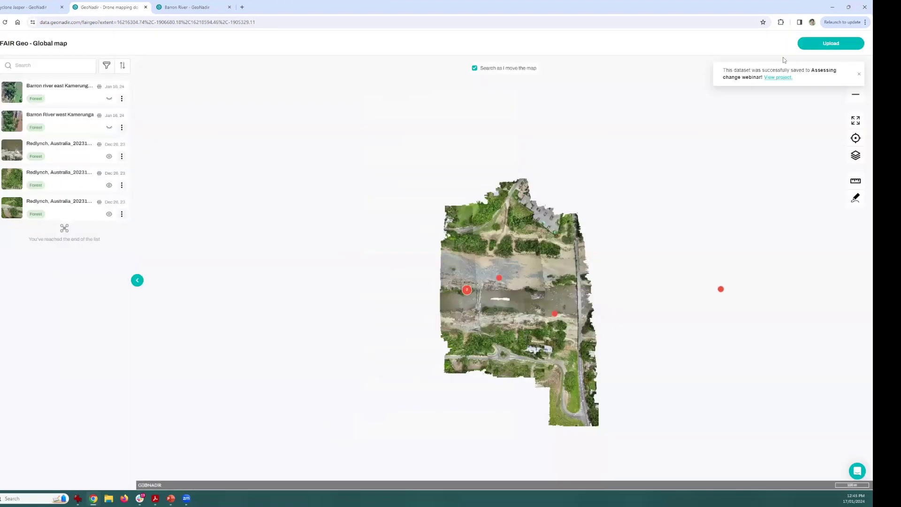
# Open the Assessing change webinar project and zoom to the location of the first listed Redlynch dataset
pyautogui.click(779, 77)
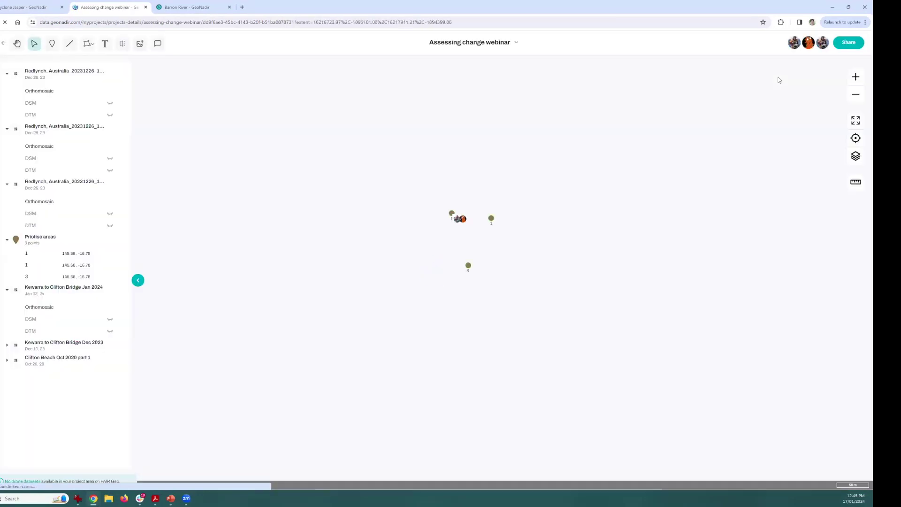
pyautogui.click(121, 74)
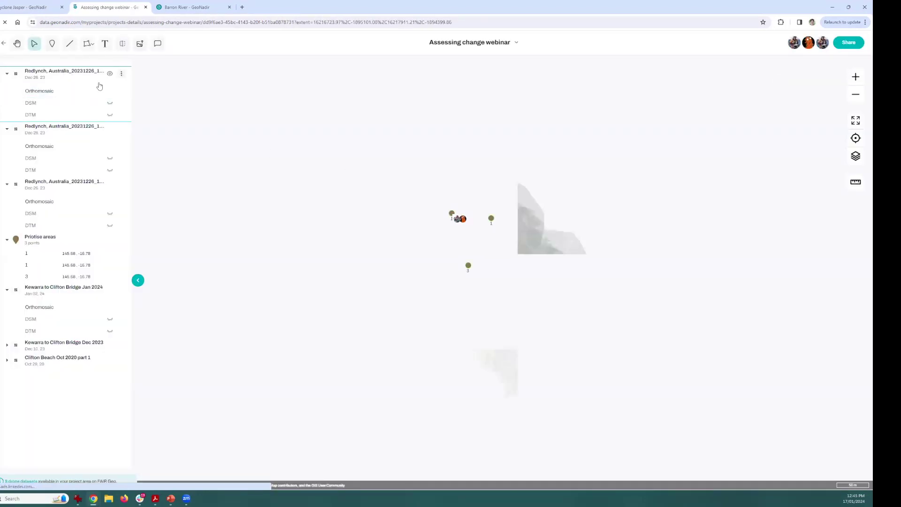
pyautogui.press('Return')
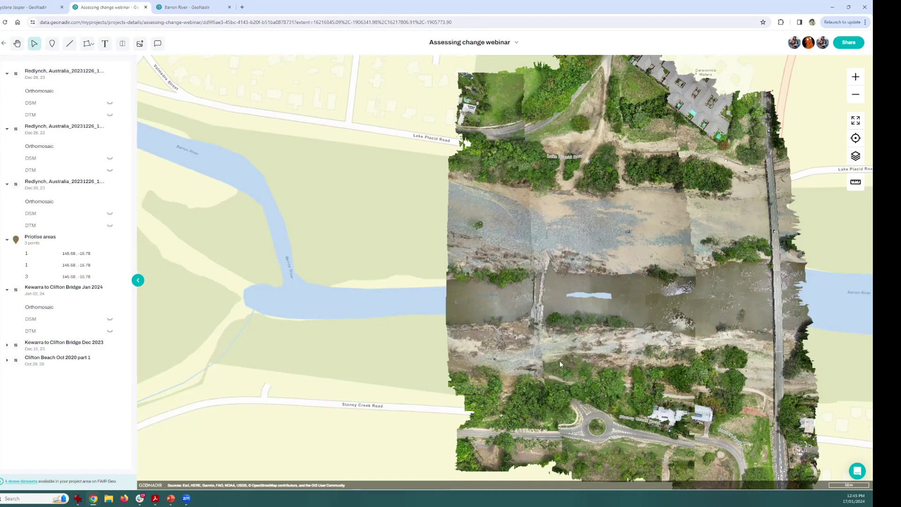
# Draw a four-sided polygon of about 169,700 m² over the Barron River west of the bridge, covering the Redlynch imagery's river section
pyautogui.scroll(-5, 425, 354)
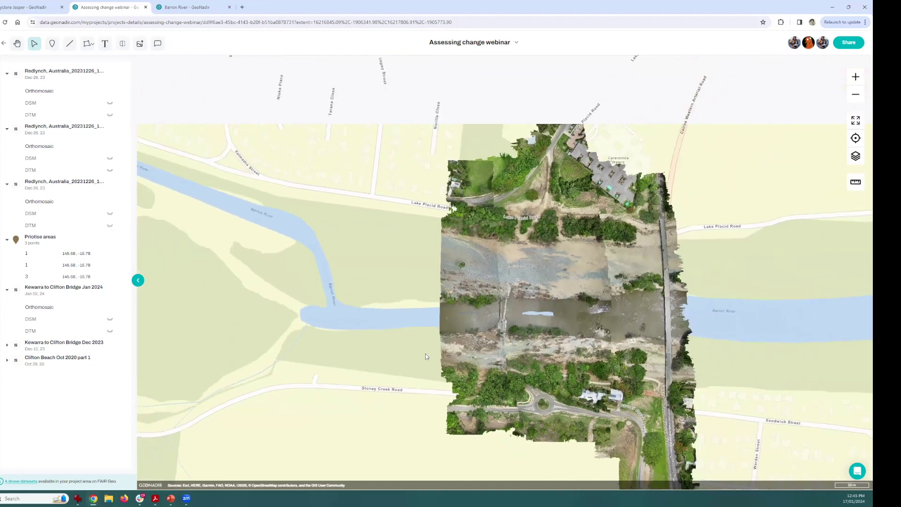
pyautogui.scroll(-2, 425, 357)
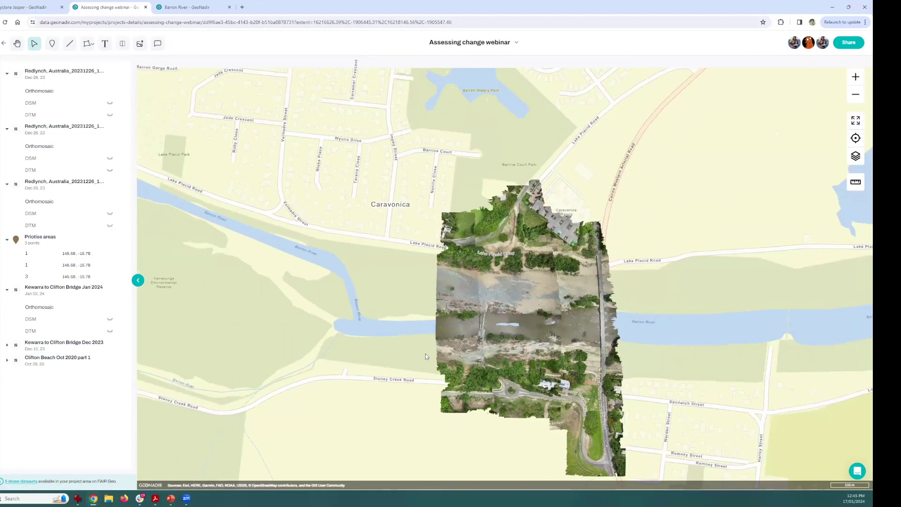
pyautogui.scroll(-3, 425, 357)
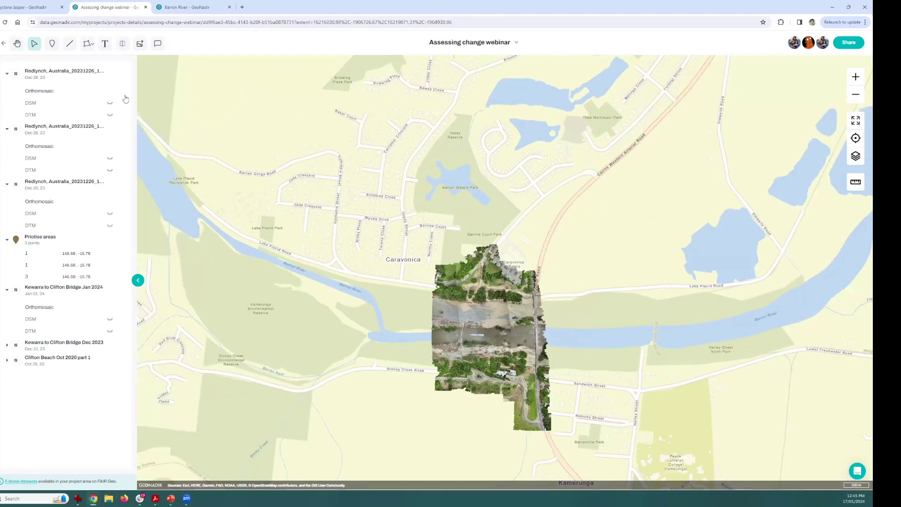
pyautogui.click(86, 44)
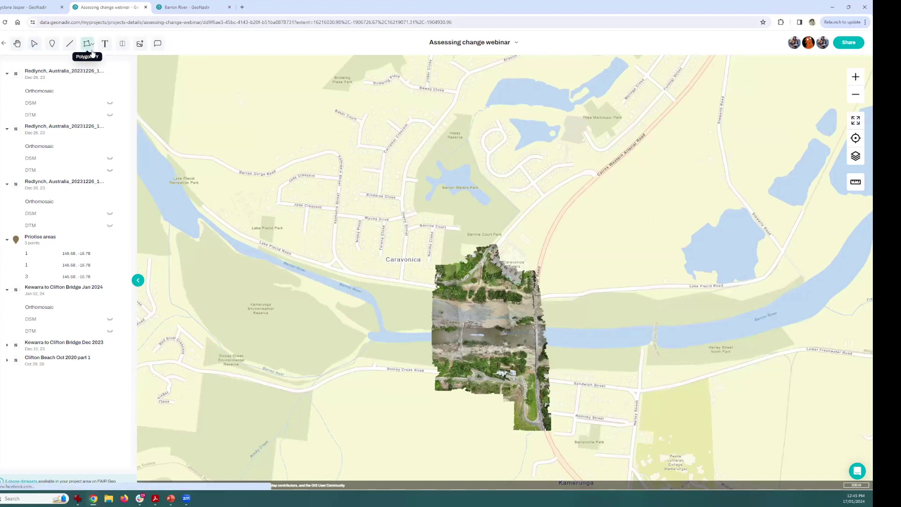
pyautogui.click(382, 290)
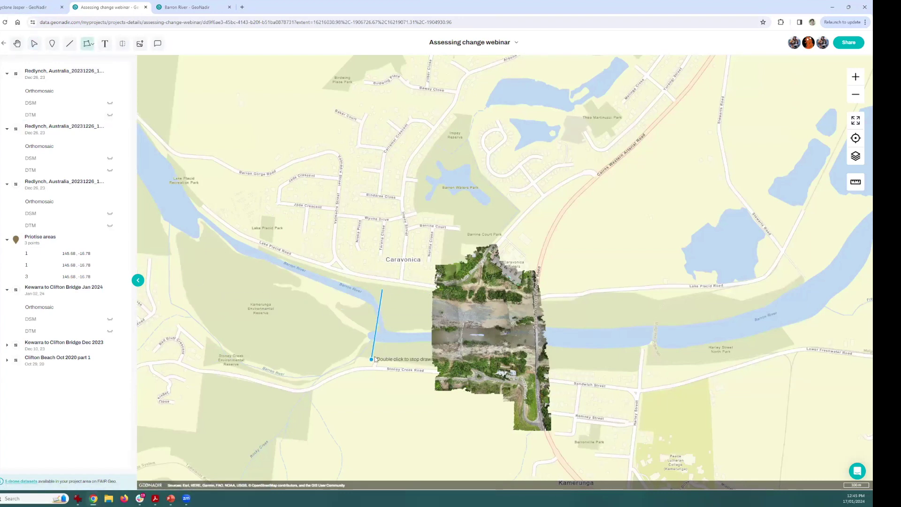
pyautogui.click(373, 357)
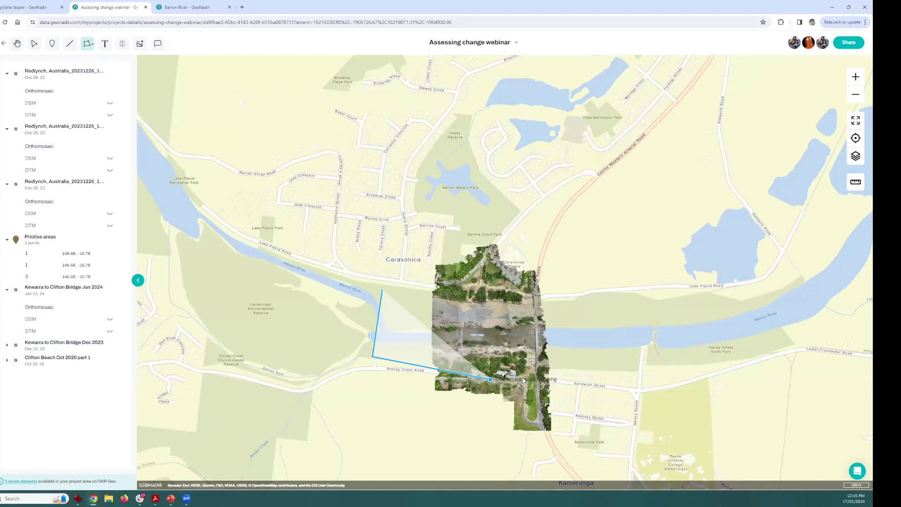
pyautogui.doubleClick(530, 303)
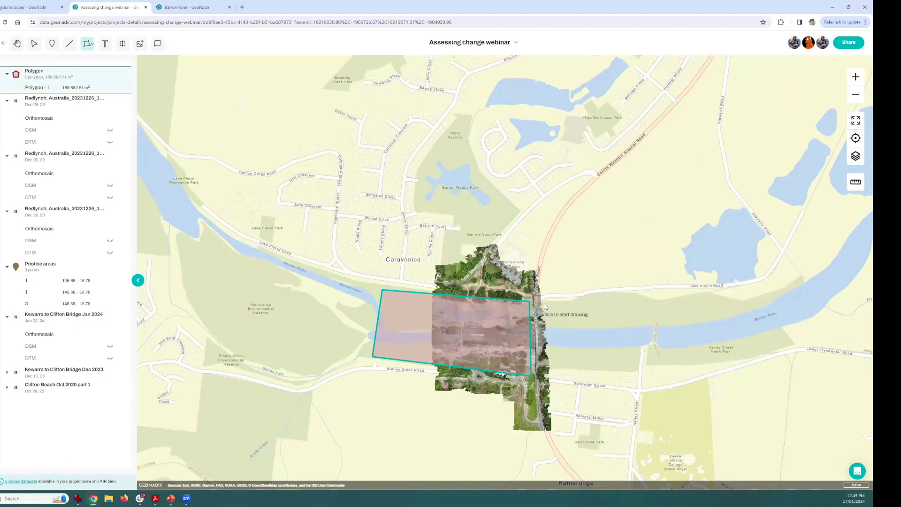
# Draw a second polygon of about 206,600 m² over the Barron River east of the bridge, between Lake Placid Road and Sandwich Street
pyautogui.click(547, 374)
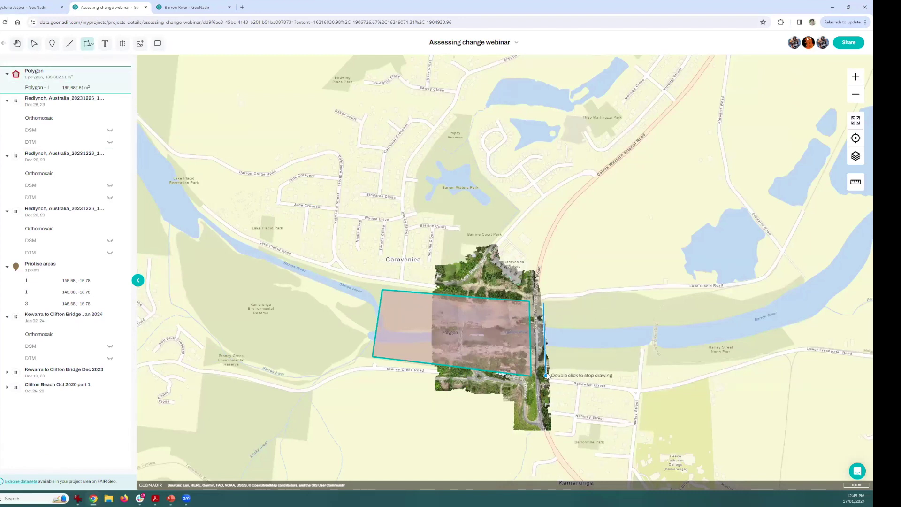
pyautogui.click(632, 384)
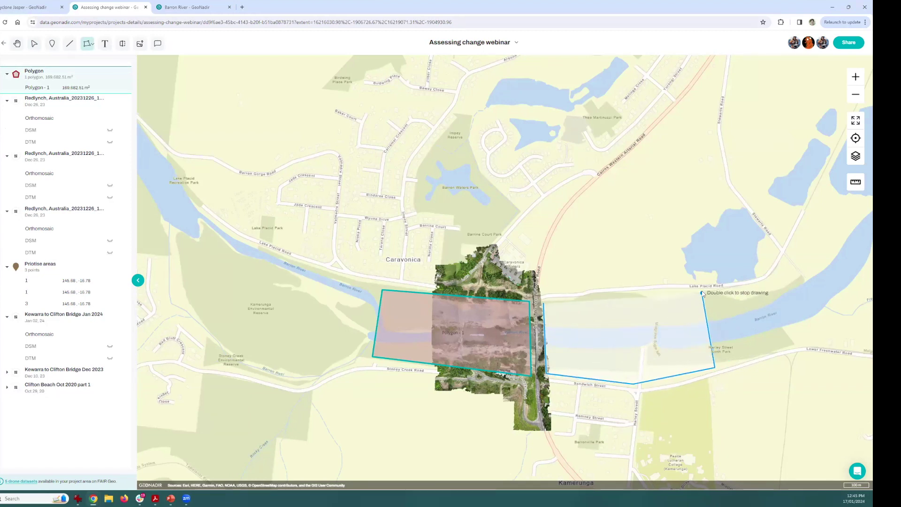
pyautogui.doubleClick(703, 292)
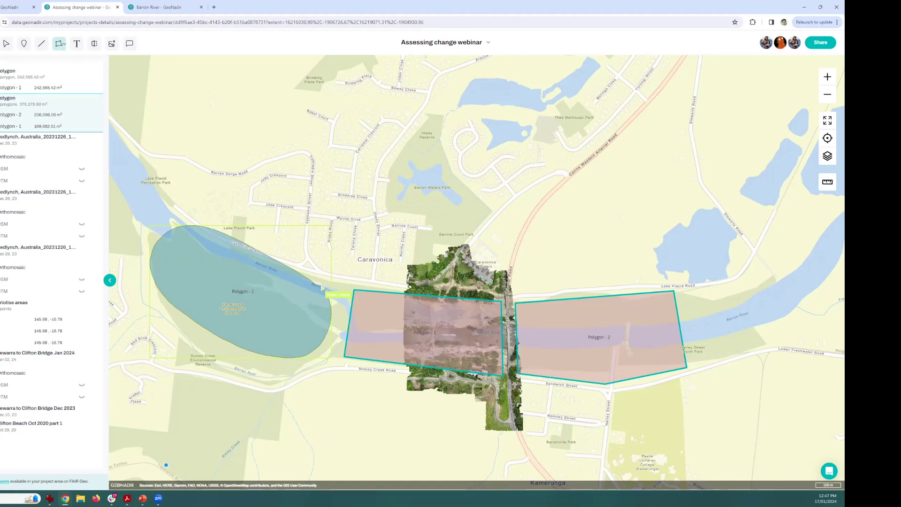
# Return to the FAIR Geo global map and add the Barron River east and west Kamerunga datasets to the Assessing change webinar project
pyautogui.hotkey('alt', 'Left')
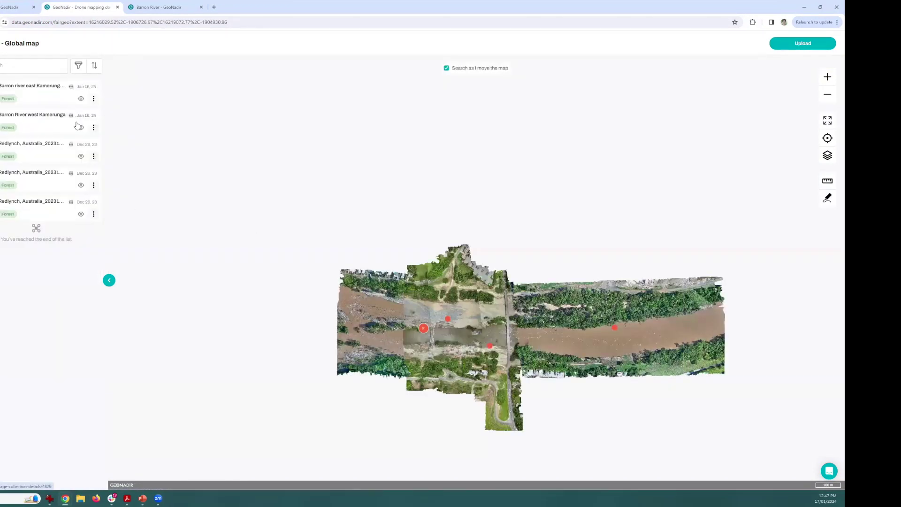
pyautogui.click(94, 100)
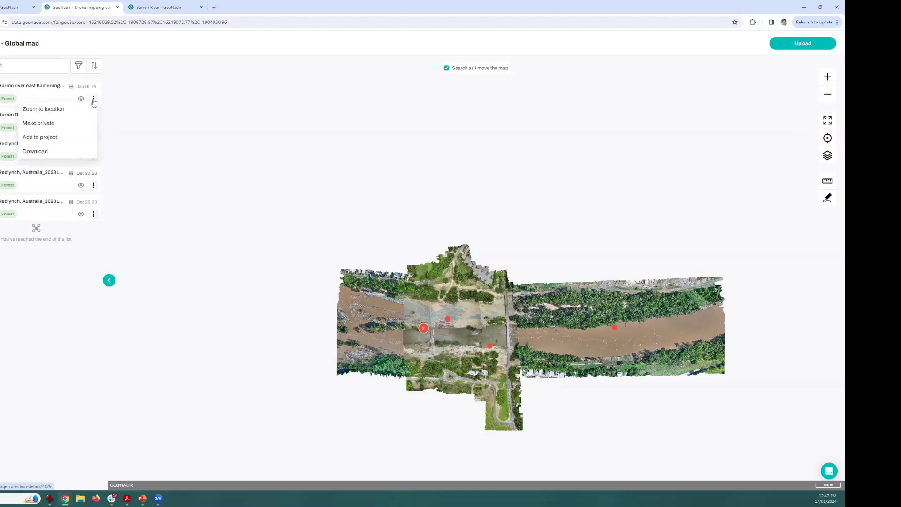
pyautogui.click(93, 140)
pyautogui.click(381, 104)
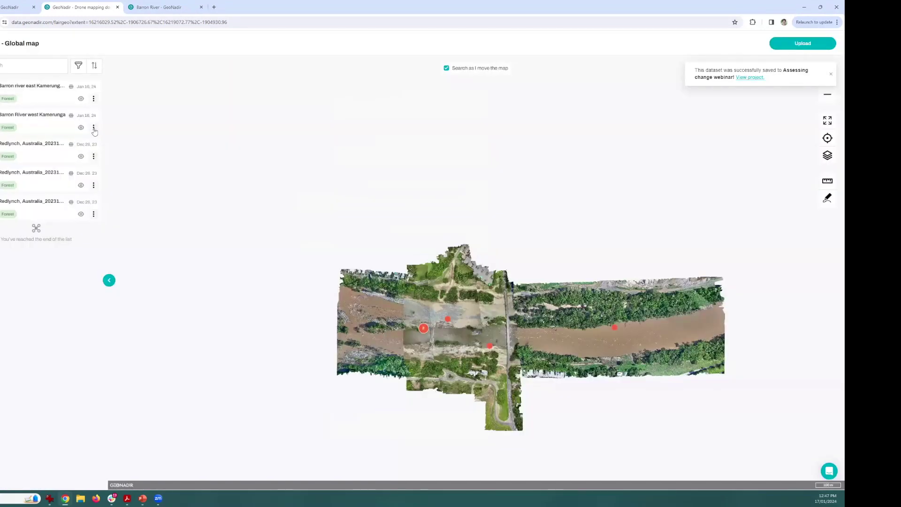
pyautogui.click(94, 128)
pyautogui.click(57, 167)
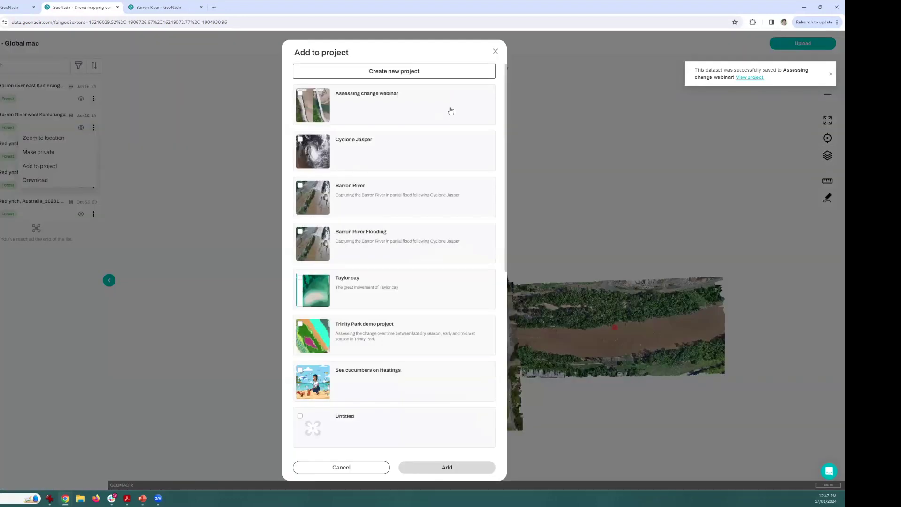
pyautogui.click(444, 467)
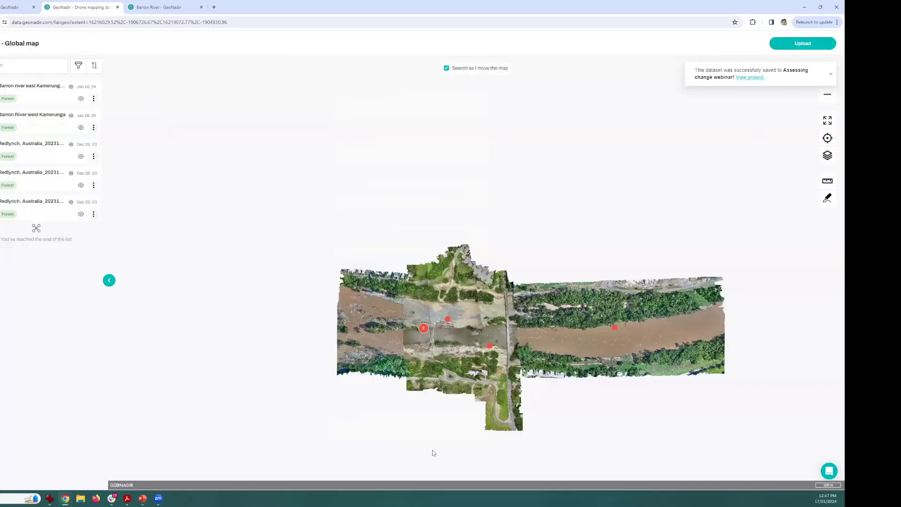
pyautogui.click(93, 128)
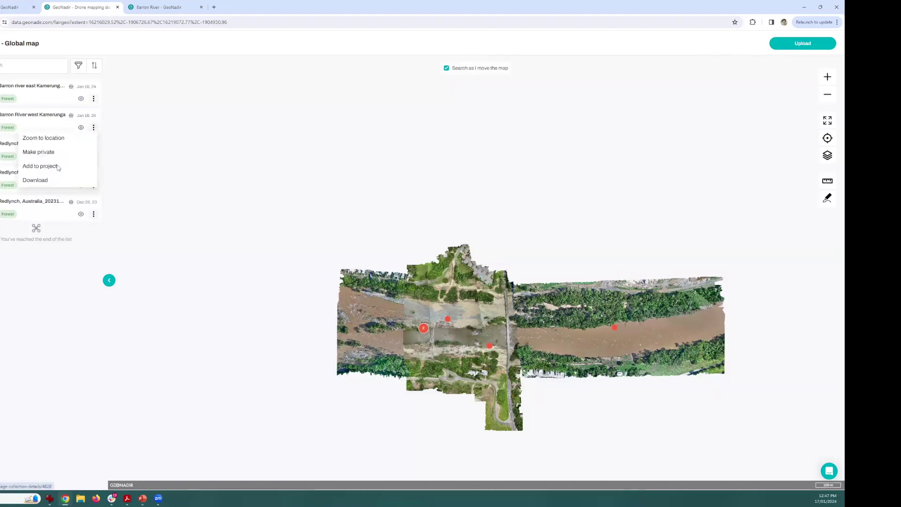
pyautogui.click(56, 167)
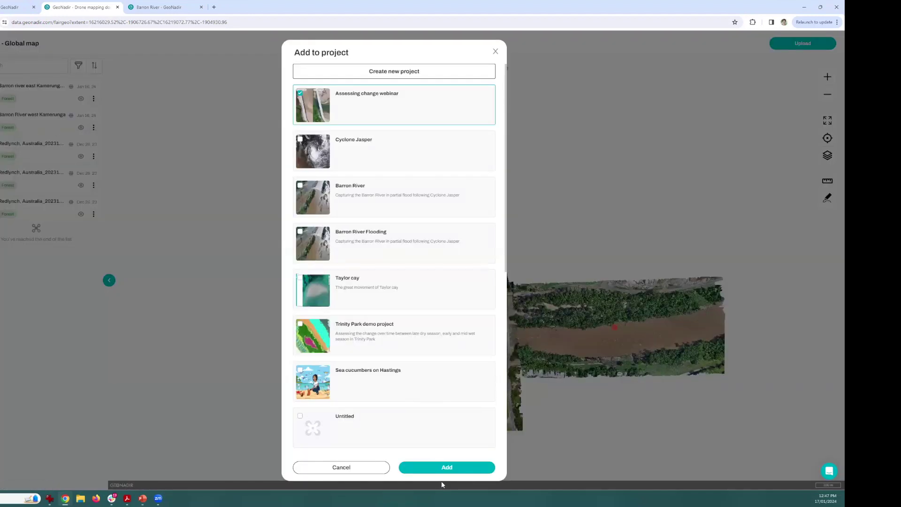
pyautogui.click(441, 466)
# Return to the Assessing change webinar project and zoom to the Barron River west Kamerunga dataset
pyautogui.click(725, 78)
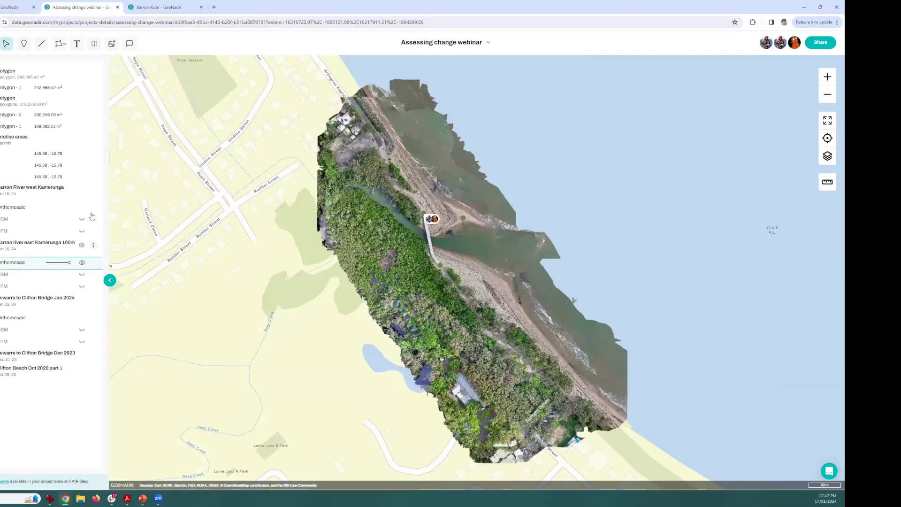
pyautogui.click(93, 189)
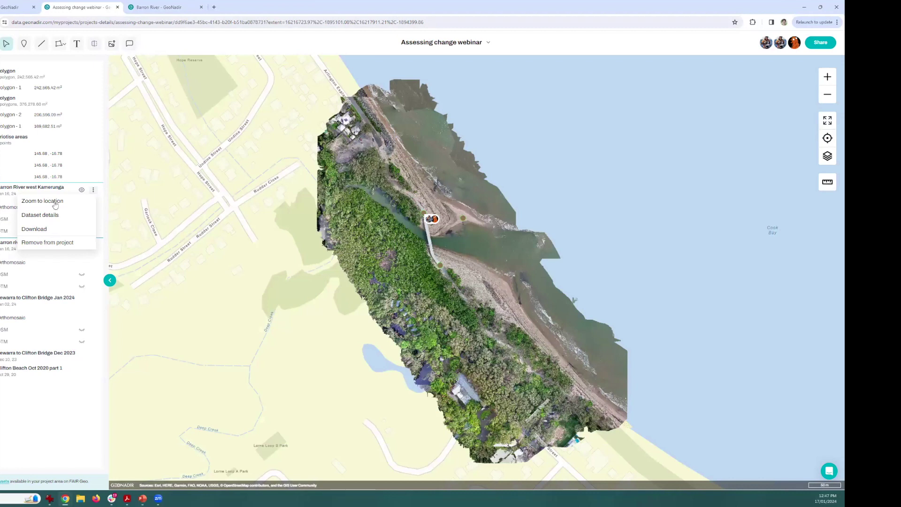
pyautogui.click(55, 203)
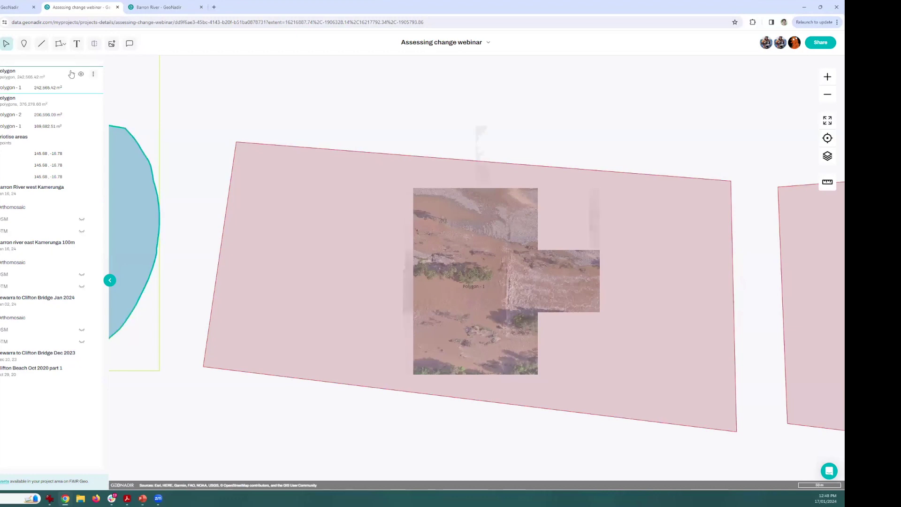
# Hide the polygon groups, the Clifton Bridge datasets and the Clifton Beach Oct 2020 part 1 dataset on the map
pyautogui.click(81, 87)
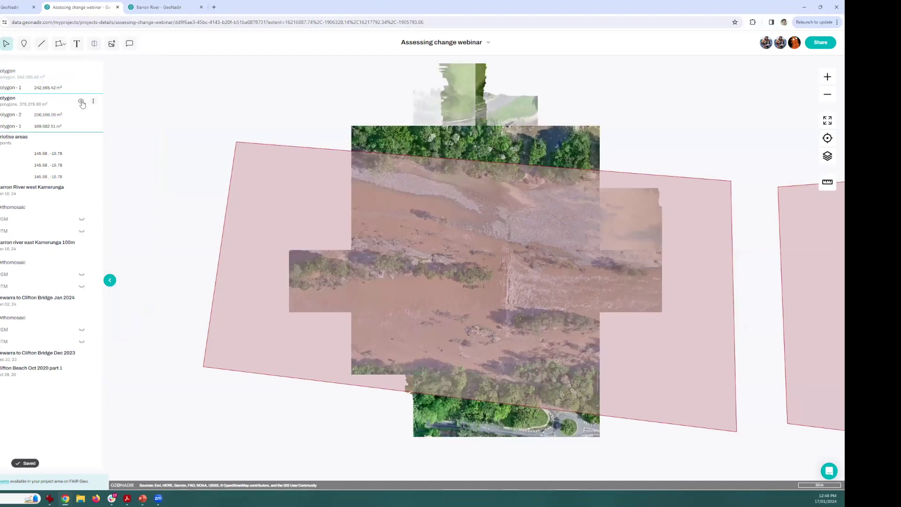
pyautogui.click(81, 102)
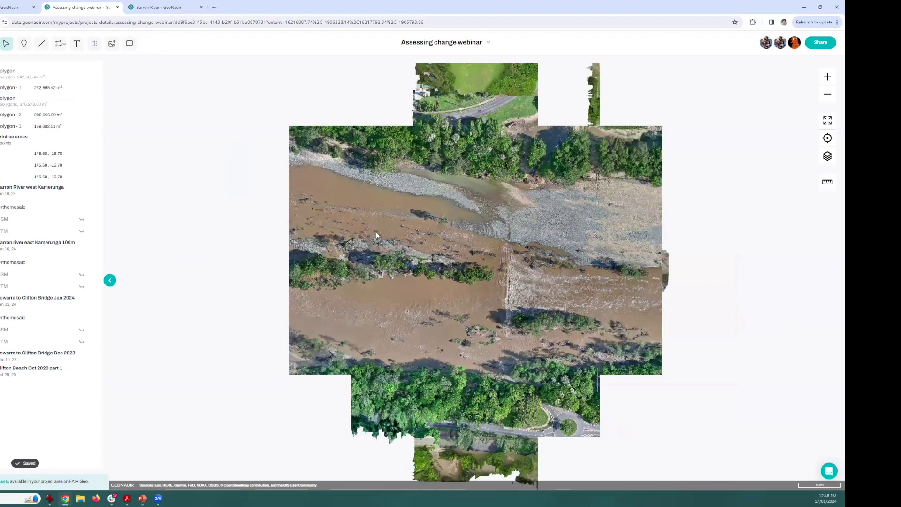
pyautogui.scroll(-2, 377, 235)
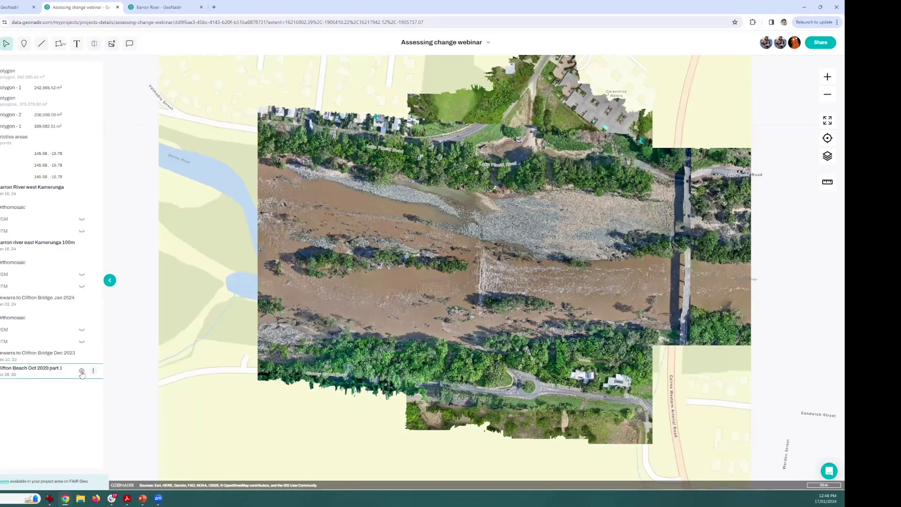
pyautogui.click(82, 371)
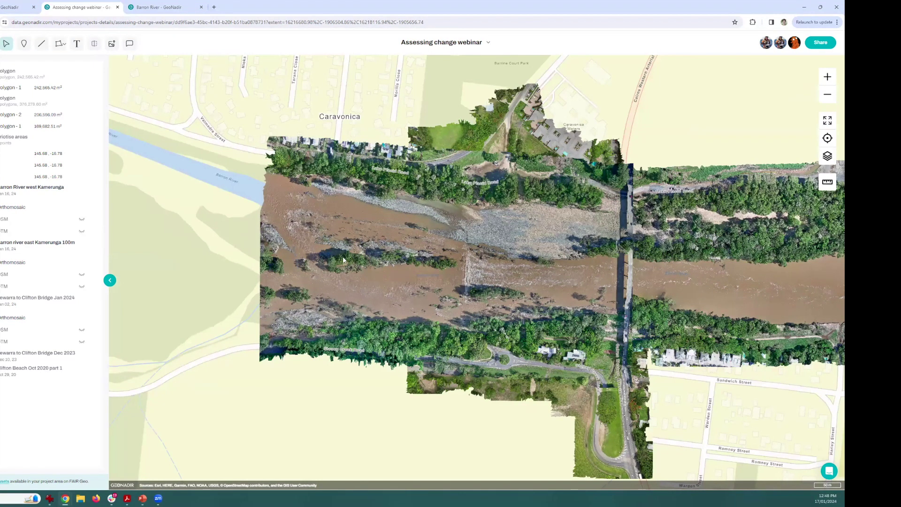
# Compare the Barron River west Kamerunga imagery with the layers beneath it, sweeping the swipe divider between the river's western end and the bridge
pyautogui.moveTo(69, 192); pyautogui.dragTo(93, 71)
pyautogui.click(94, 43)
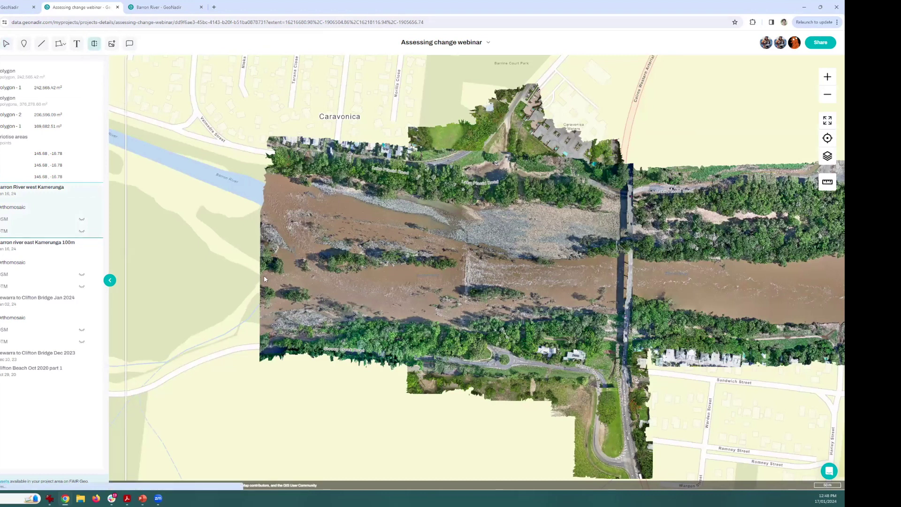
pyautogui.moveTo(124, 288); pyautogui.dragTo(380, 312)
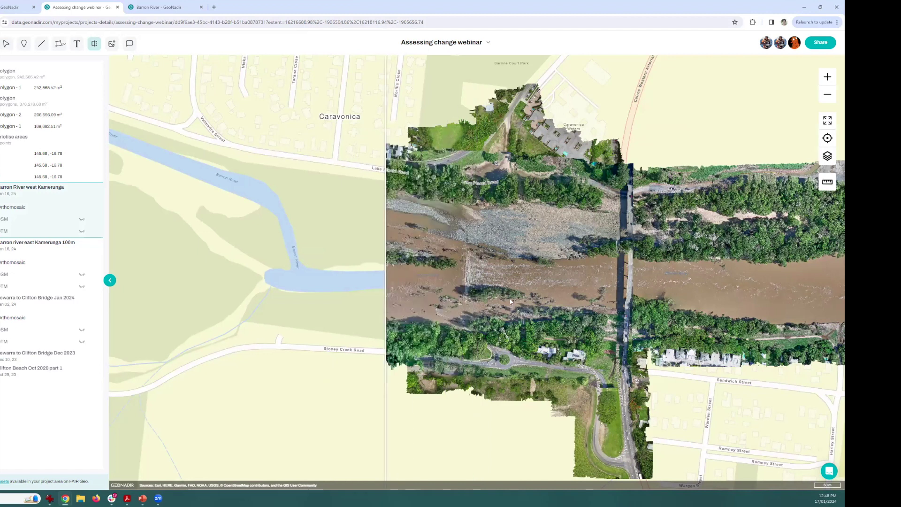
pyautogui.scroll(2, 510, 301)
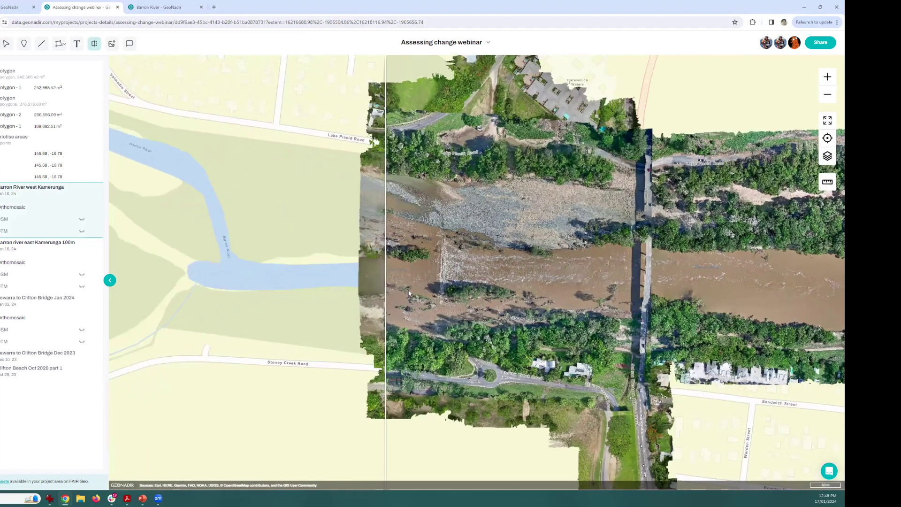
pyautogui.scroll(1, 385, 287)
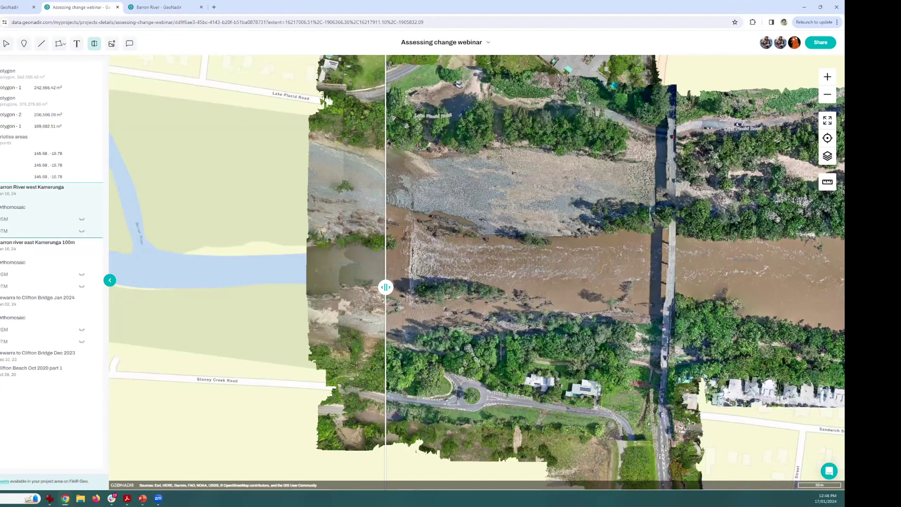
pyautogui.moveTo(385, 287); pyautogui.dragTo(636, 280)
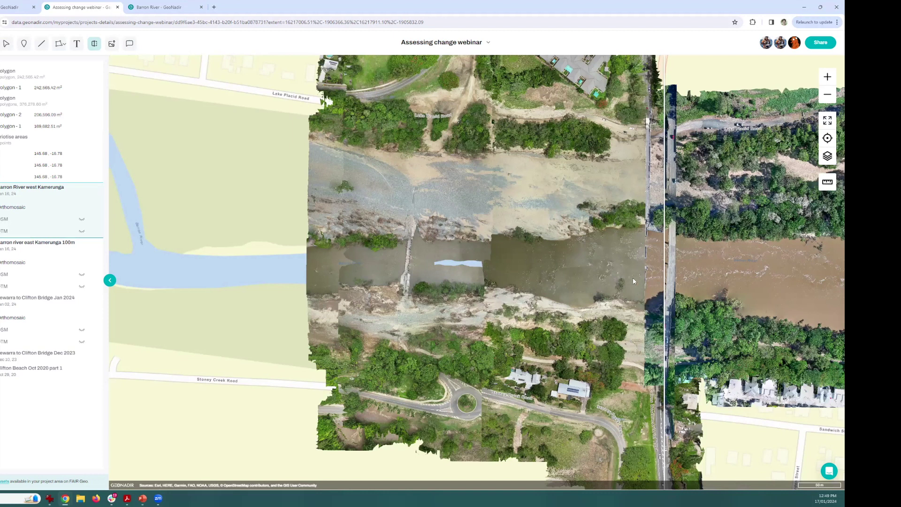
pyautogui.moveTo(660, 258); pyautogui.dragTo(173, 264)
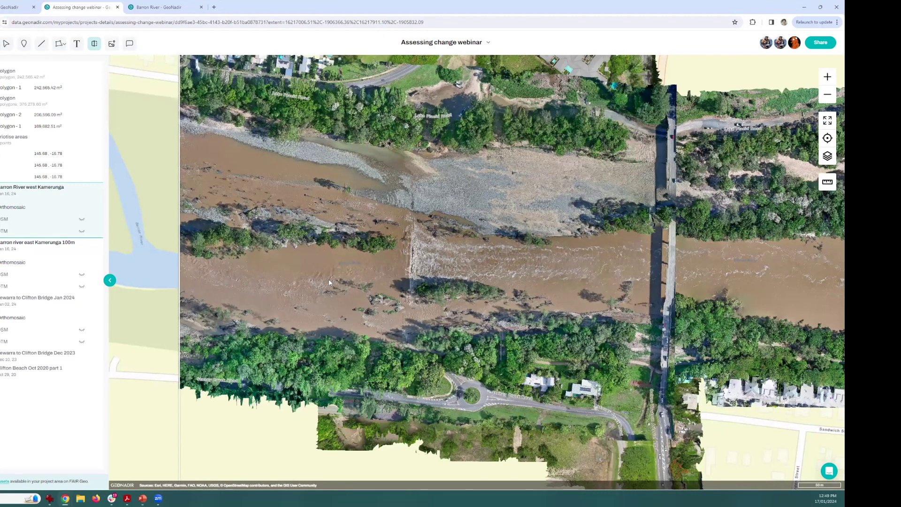
# Switch the base map to Satellite view with the whole Barron River survey area in view
pyautogui.scroll(-1, 327, 277)
pyautogui.scroll(-2, 328, 280)
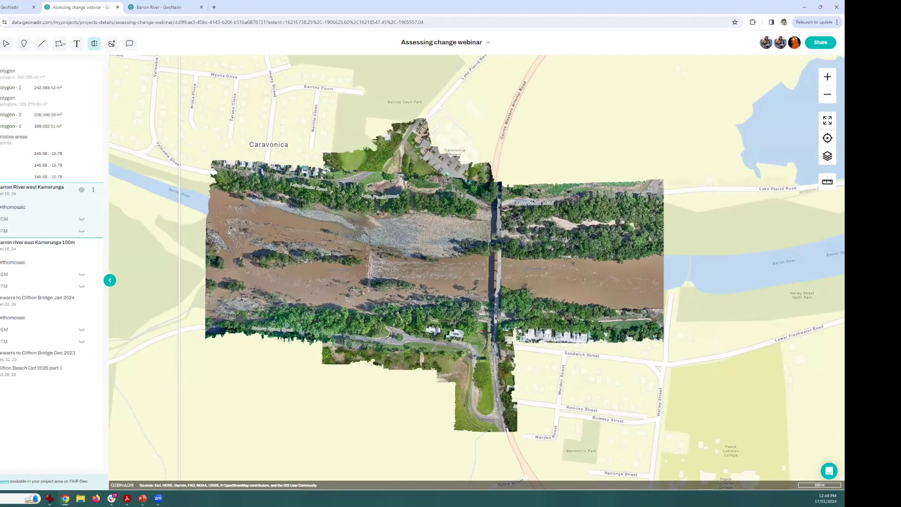
pyautogui.click(827, 156)
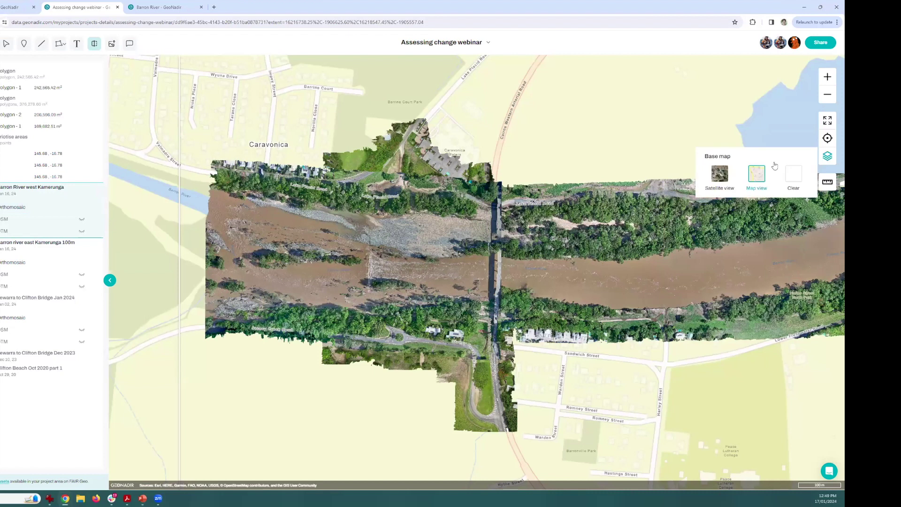
pyautogui.click(719, 174)
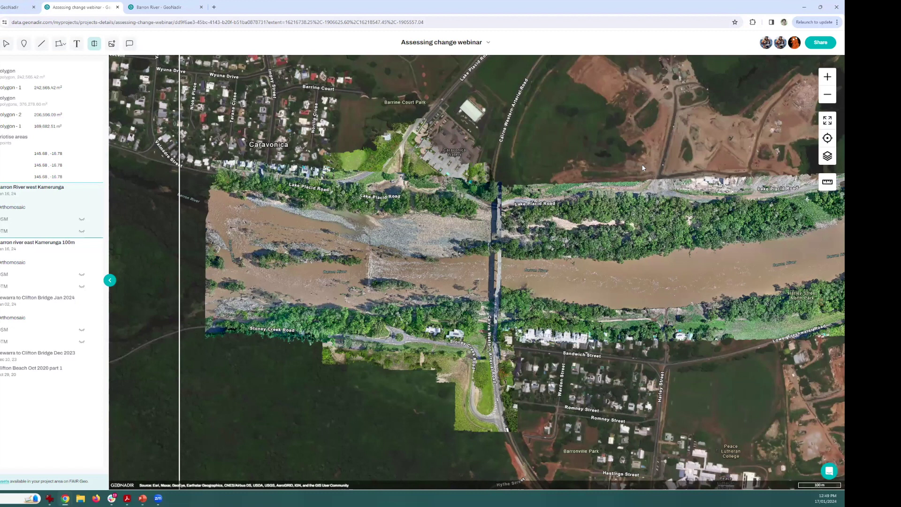
# Include the Barron River east Kamerunga 100m dataset in the swipe comparison and compare both flood datasets with the earlier imagery and satellite base map
pyautogui.moveTo(39, 249)
pyautogui.moveTo(179, 226); pyautogui.dragTo(713, 247)
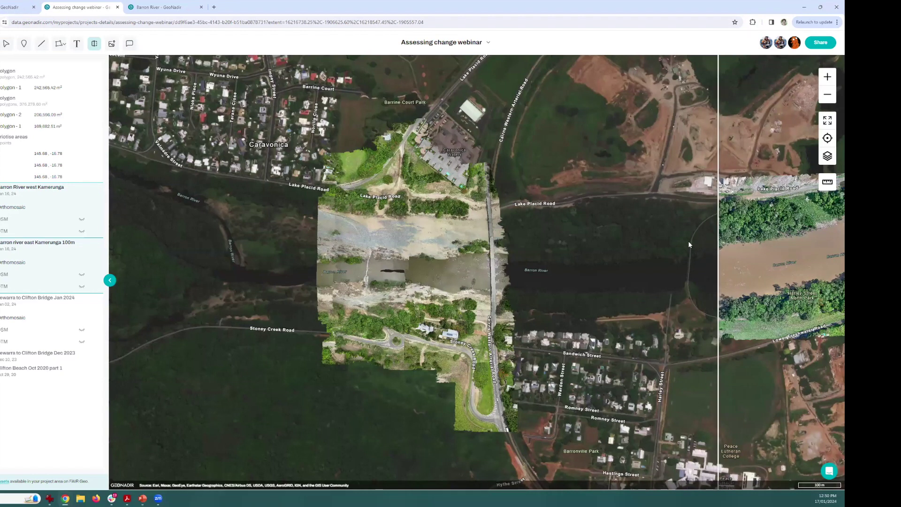
pyautogui.moveTo(716, 259)
pyautogui.moveTo(716, 259); pyautogui.dragTo(669, 259)
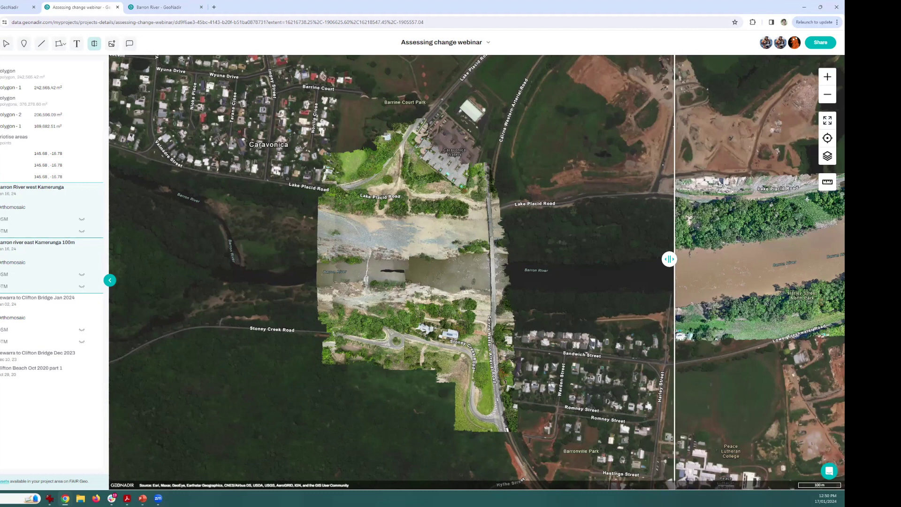
pyautogui.moveTo(669, 259); pyautogui.dragTo(733, 259)
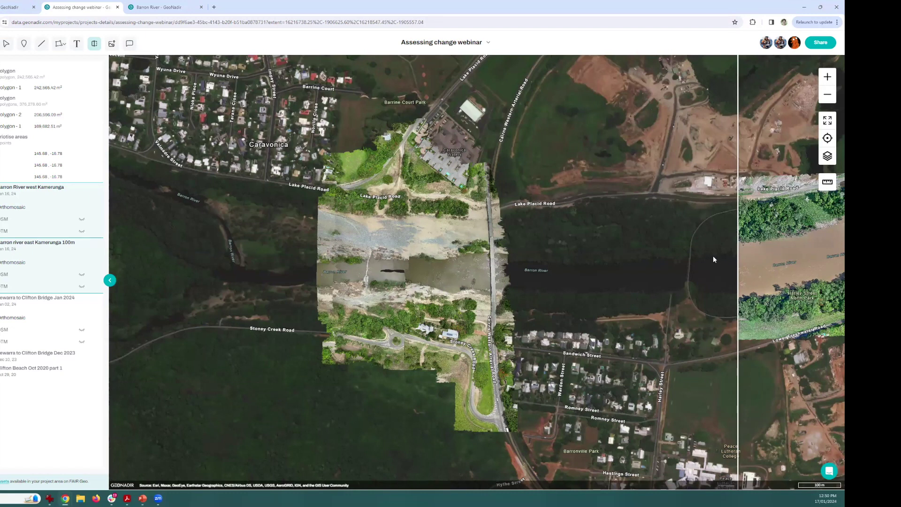
pyautogui.moveTo(737, 258)
pyautogui.moveTo(737, 257); pyautogui.dragTo(195, 264)
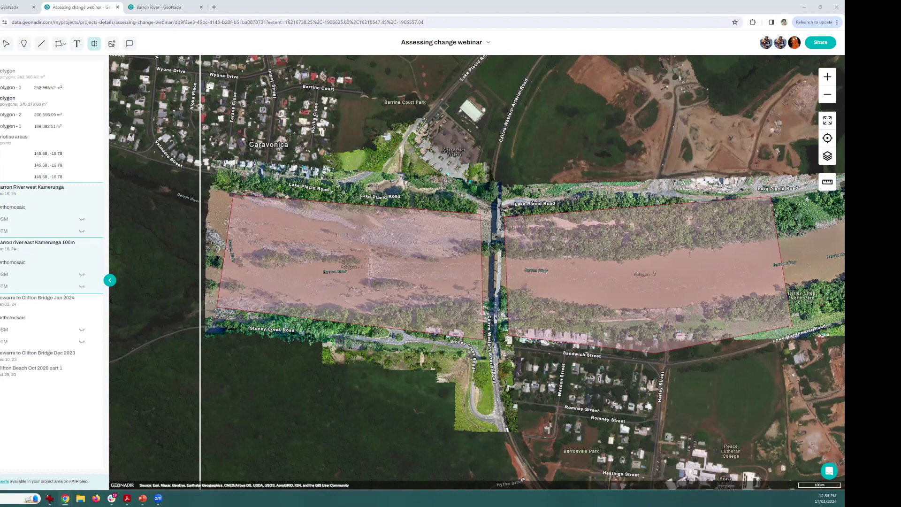
# Set the project's sharing so anyone with the link can comment, and copy the project link
pyautogui.click(822, 43)
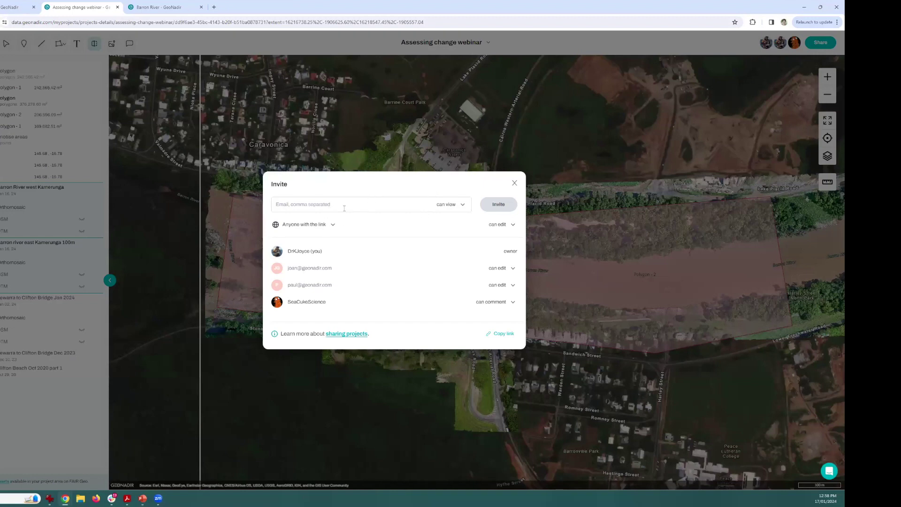
pyautogui.click(333, 225)
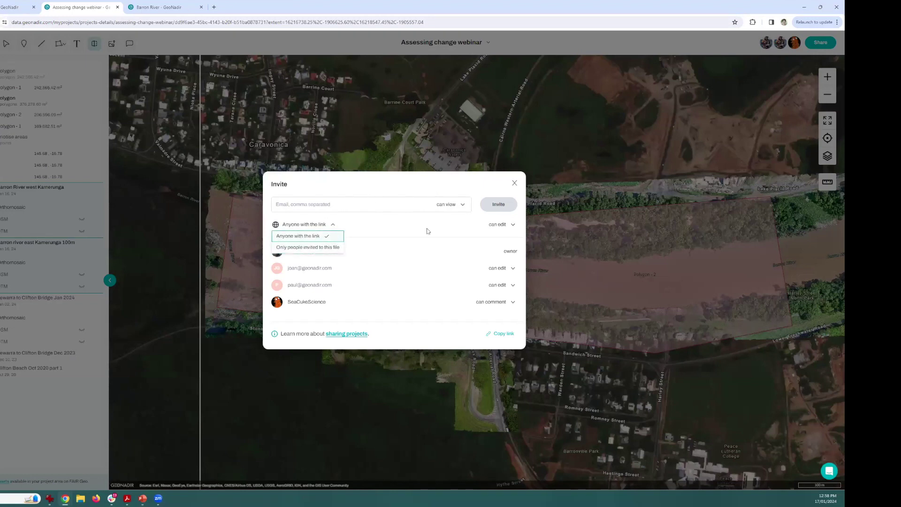
pyautogui.click(505, 228)
pyautogui.click(512, 226)
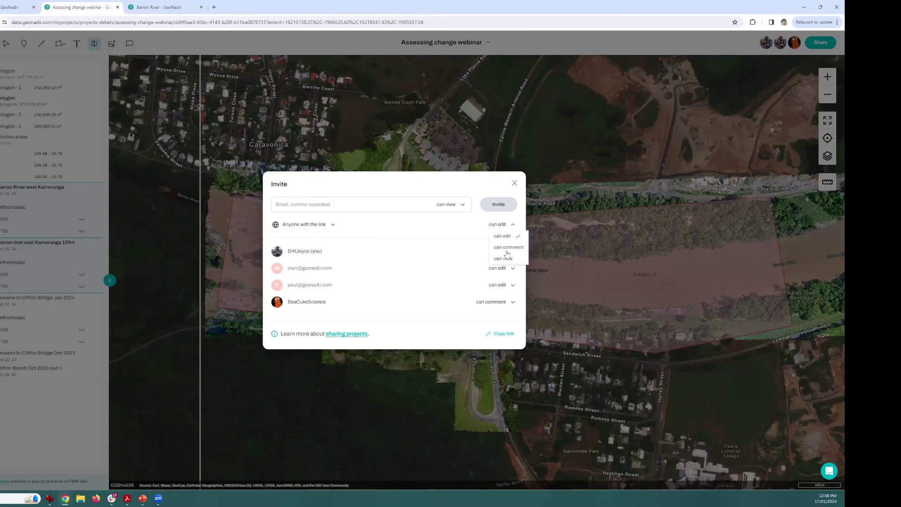
pyautogui.click(508, 248)
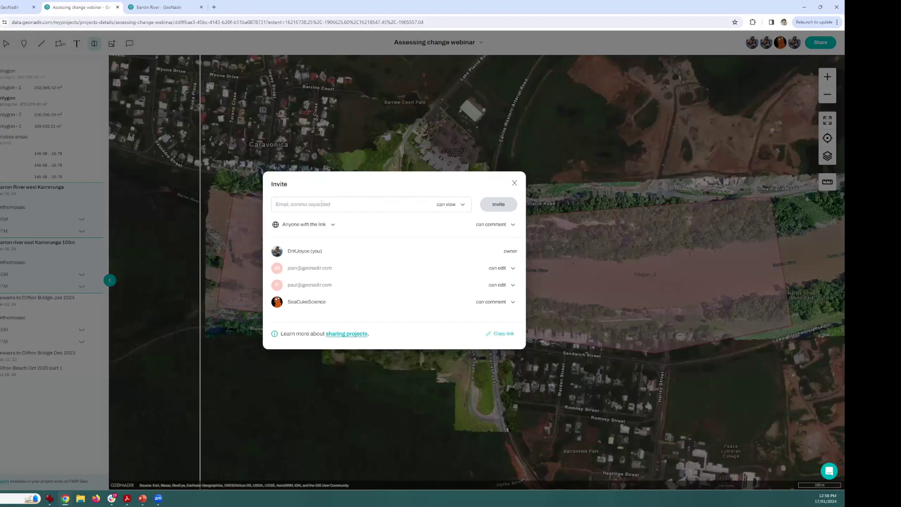
pyautogui.click(505, 334)
pyautogui.click(597, 290)
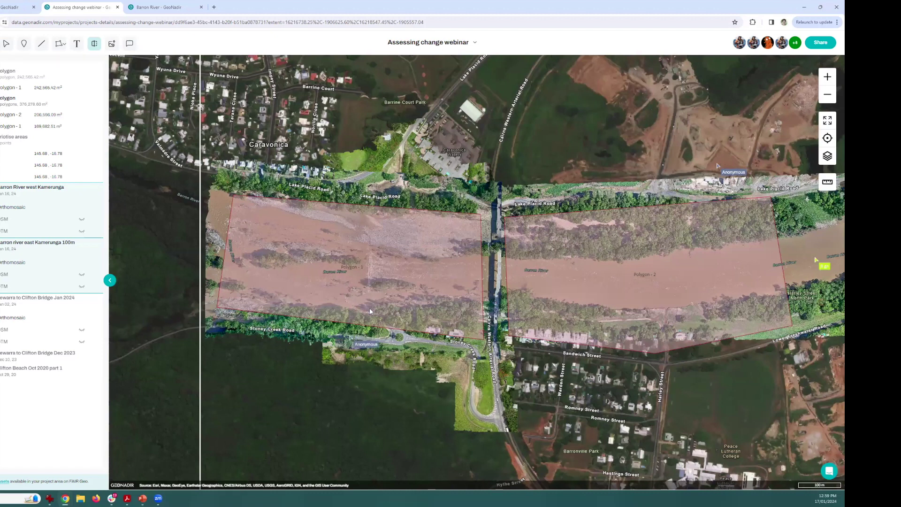
pyautogui.scroll(-2, 351, 350)
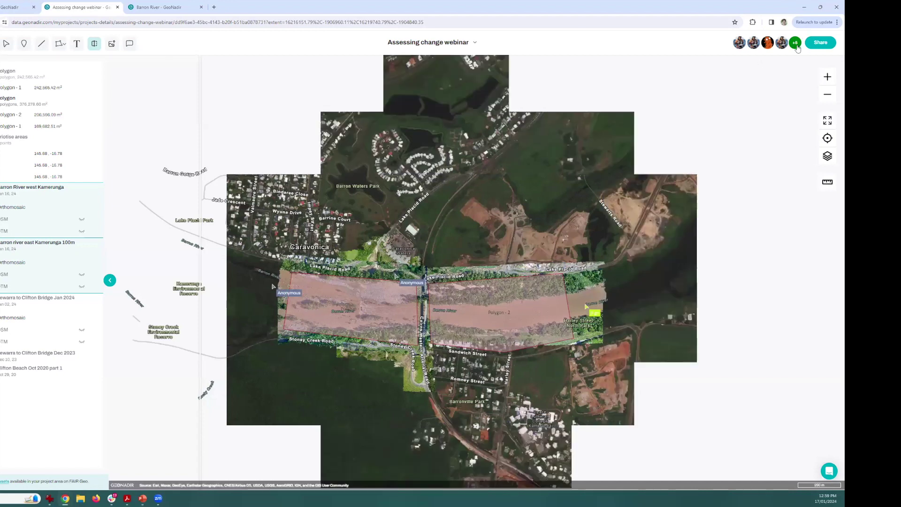
pyautogui.moveTo(795, 46)
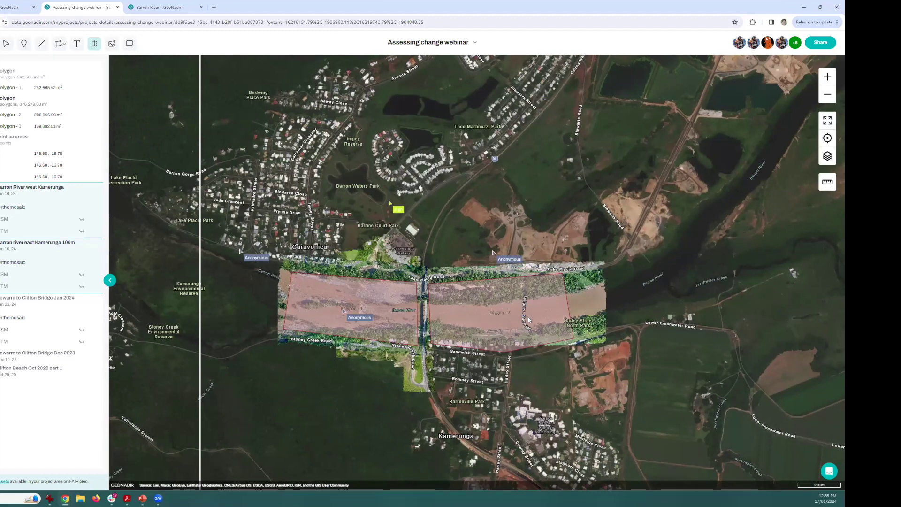
pyautogui.scroll(-2, 528, 318)
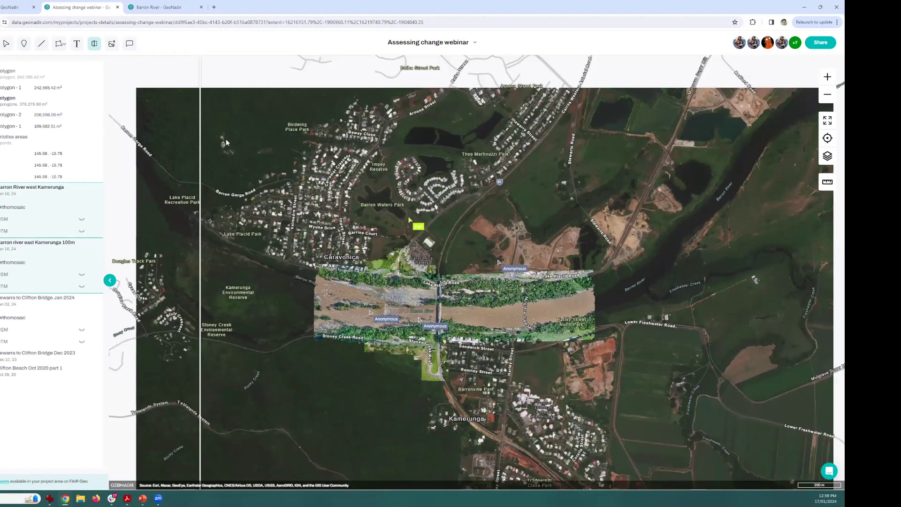
pyautogui.moveTo(85, 268)
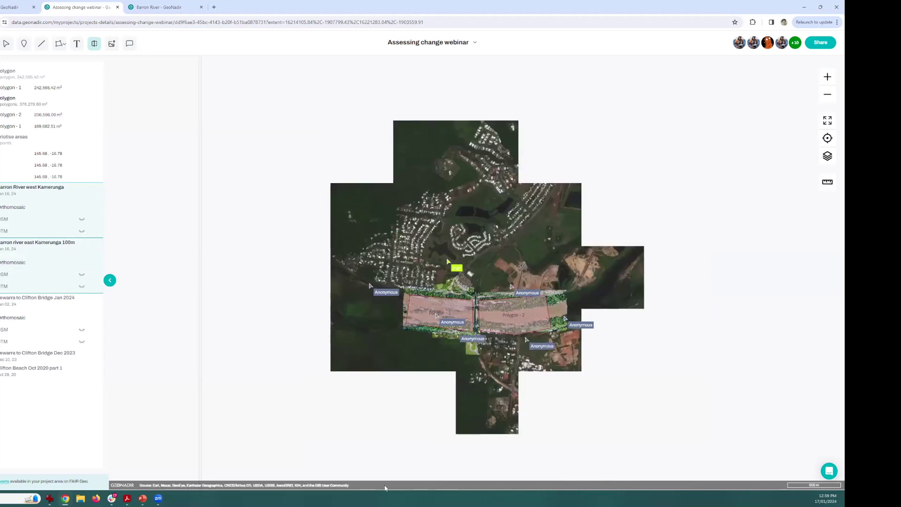
# Switch to the PowerPoint deck on drone mapping for assessing change and start the slide show from its title slide
pyautogui.moveTo(134, 498)
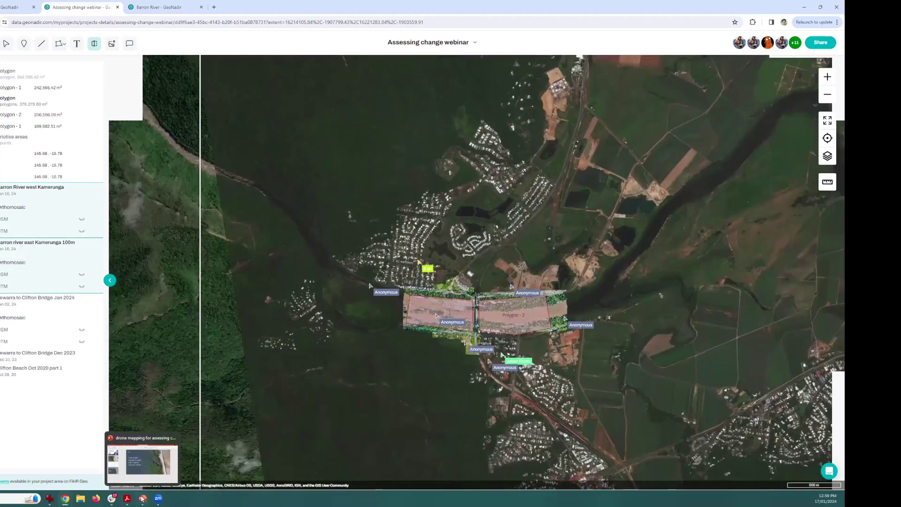
pyautogui.click(181, 440)
pyautogui.click(5, 132)
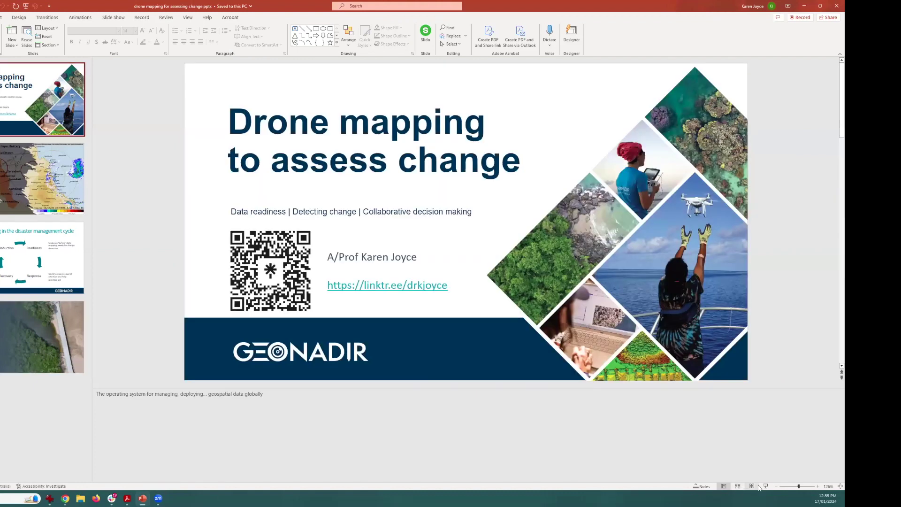
pyautogui.click(765, 486)
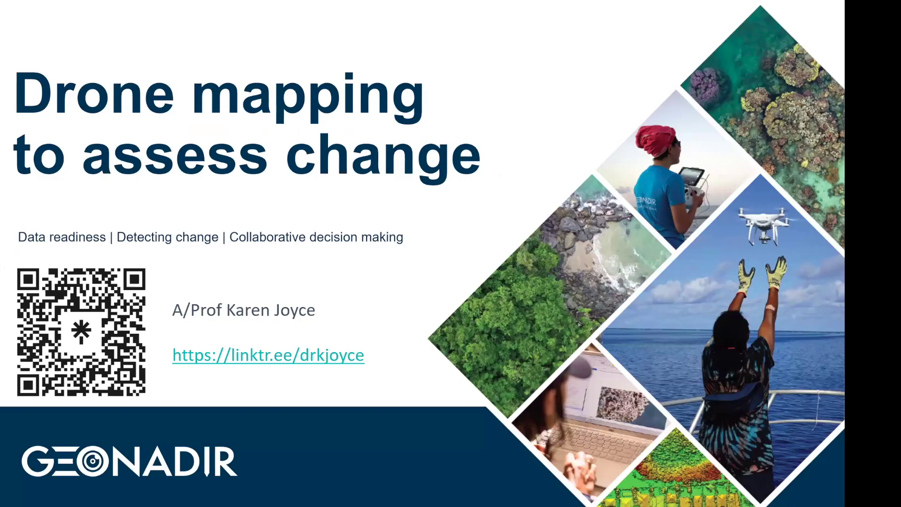